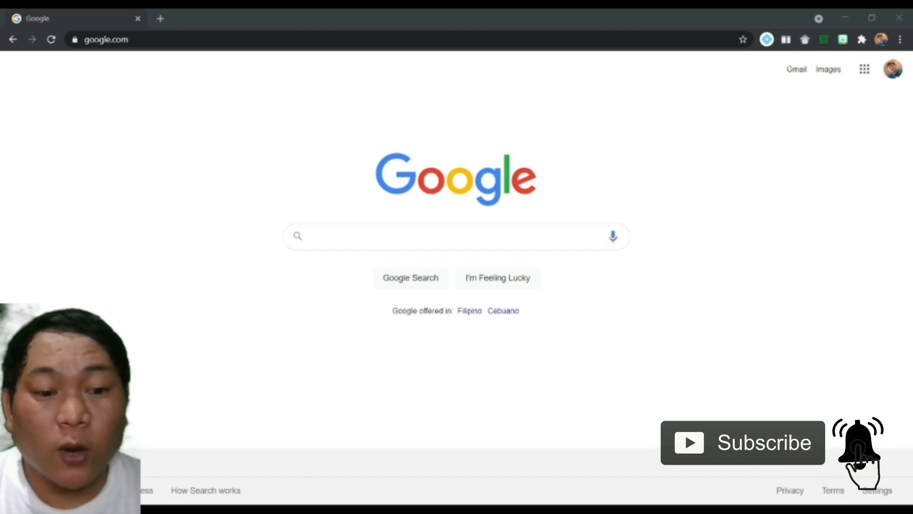
{"action": "left_click", "coordinate": [312, 237]}
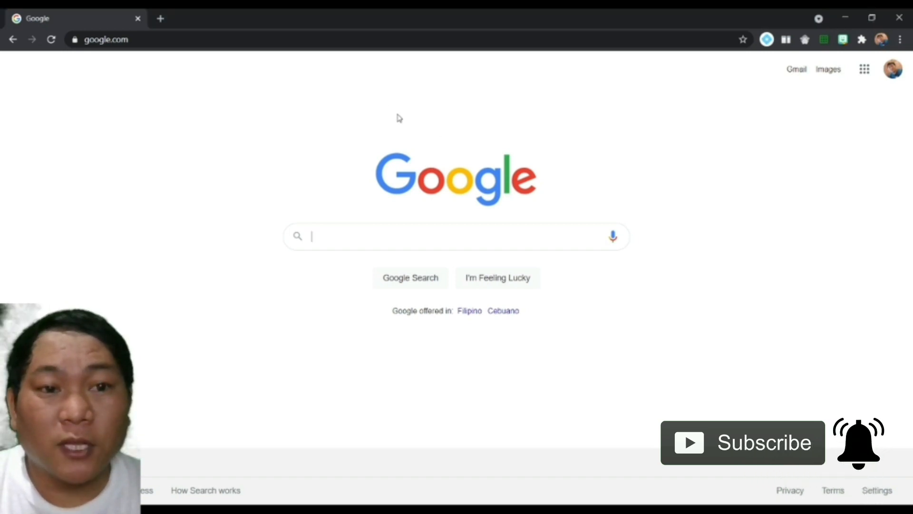
{"action": "left_click", "coordinate": [340, 35]}
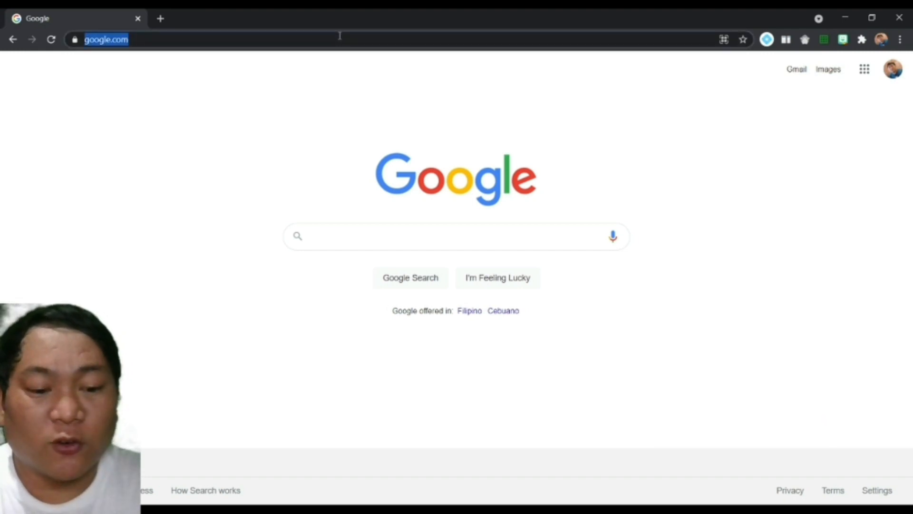
{"action": "type", "text": "www."}
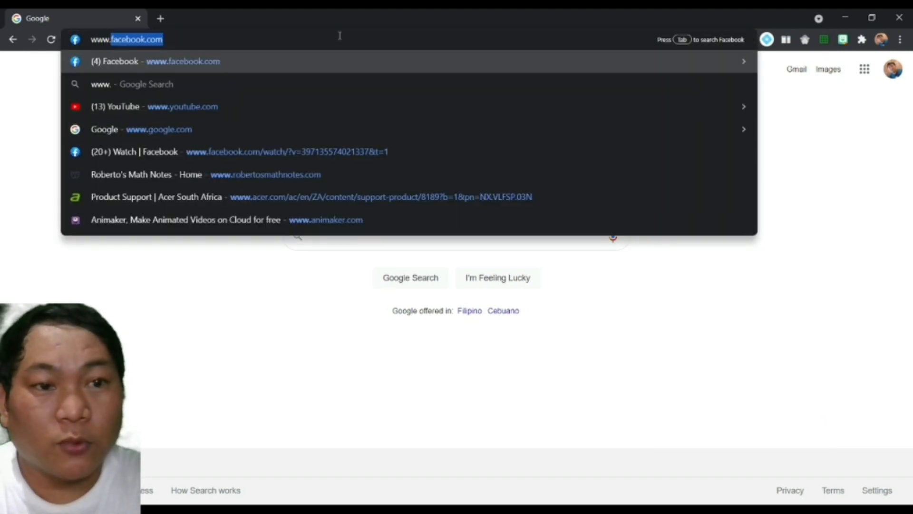
{"action": "type", "text": "animaker.com"}
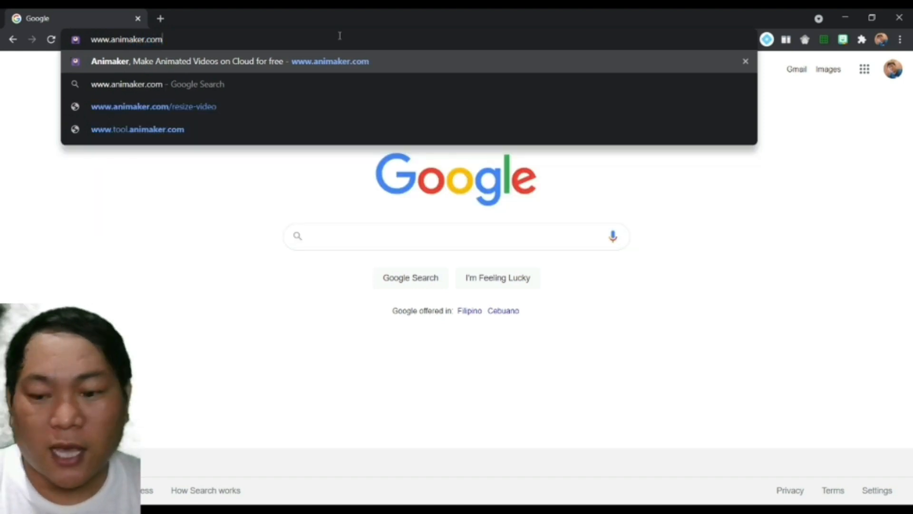
{"action": "key", "text": "Return"}
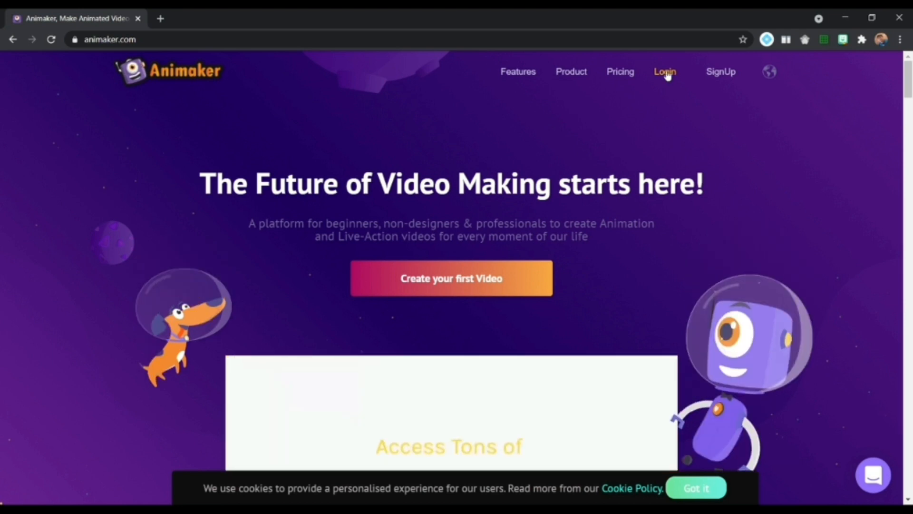
{"action": "left_click", "coordinate": [665, 72]}
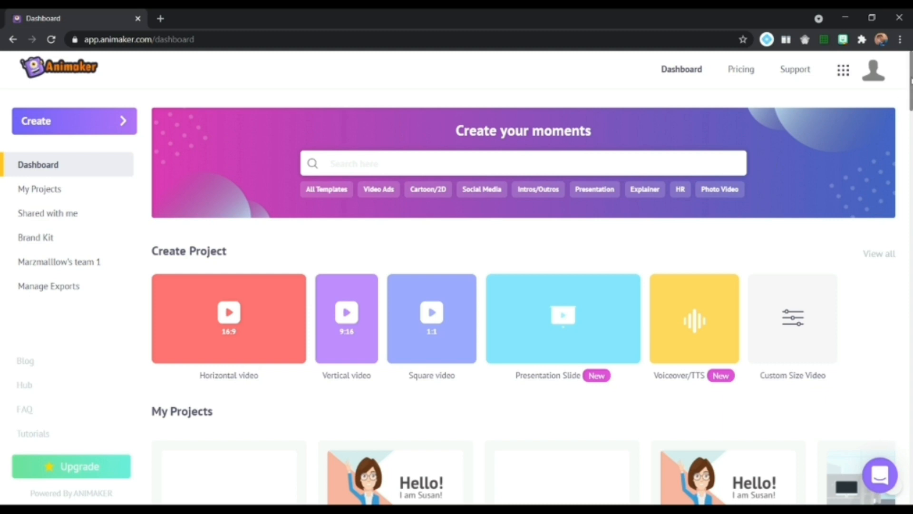
Step: Create a blank 16:9 horizontal video project and add a second scene after Scene 1
{"action": "scroll", "coordinate": [908, 122], "scroll_direction": "down", "scroll_amount": 5}
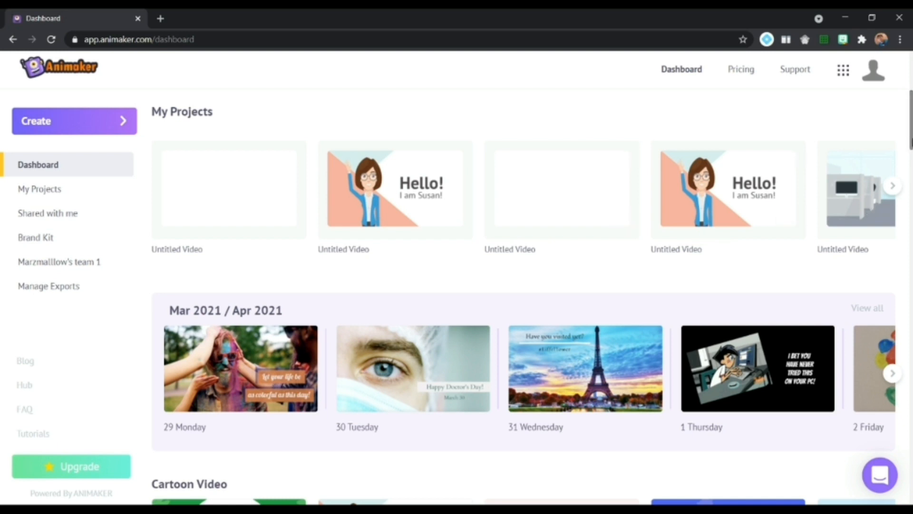
{"action": "left_click_drag", "start_coordinate": [911, 143], "coordinate": [910, 104]}
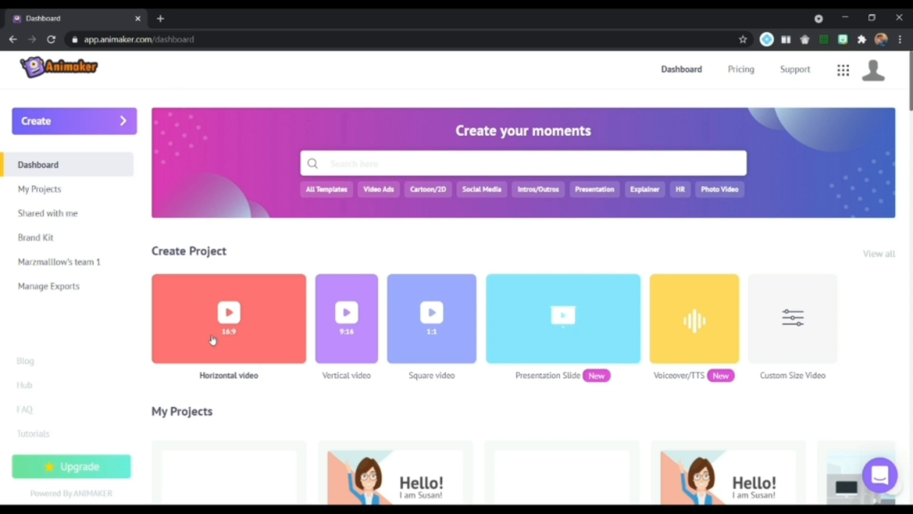
{"action": "left_click", "coordinate": [236, 329]}
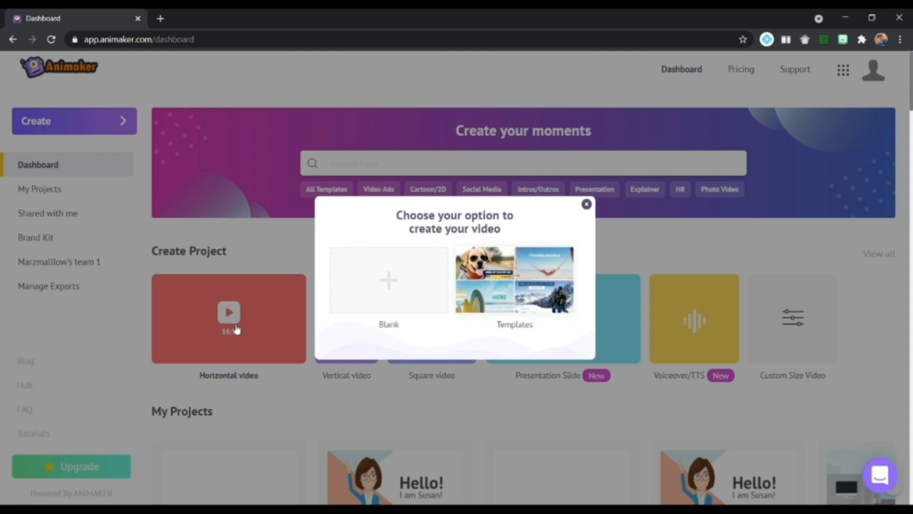
{"action": "left_click", "coordinate": [386, 291]}
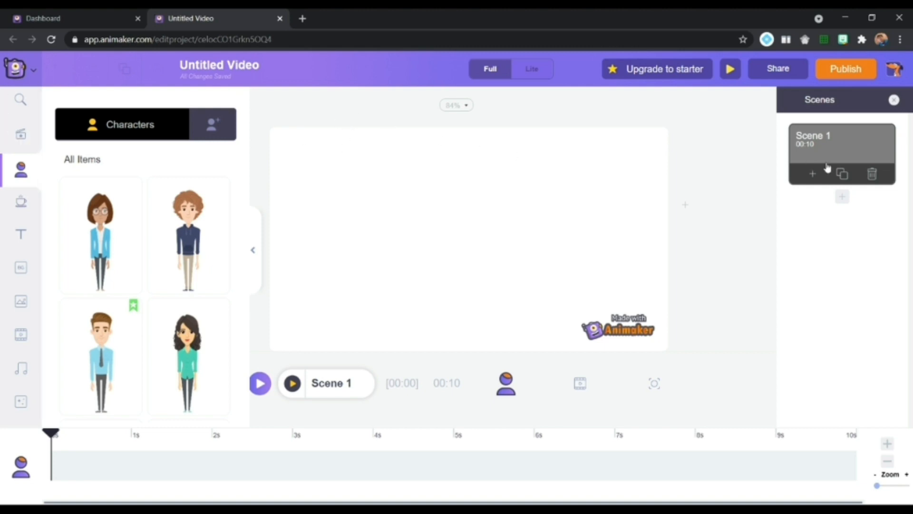
{"action": "left_click", "coordinate": [842, 202]}
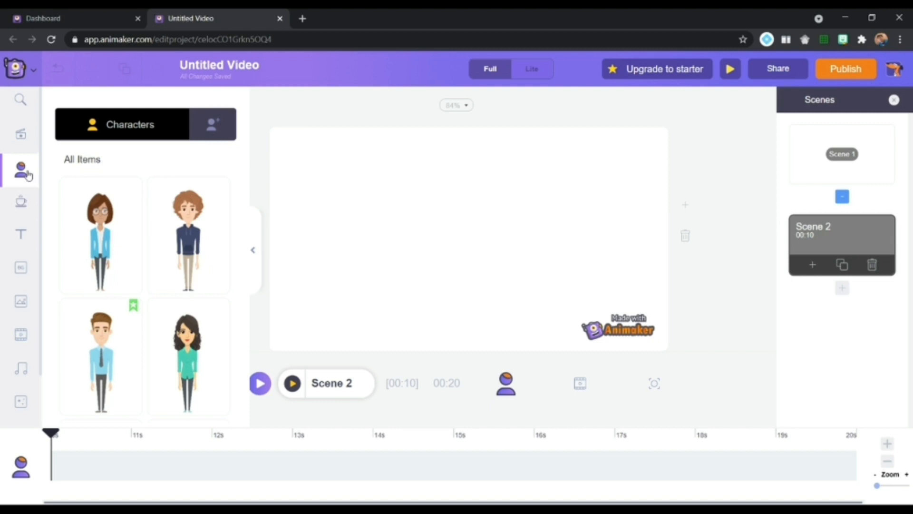
Step: Look through the asset libraries for properties, text, backgrounds, images, videos, music and the remaining category
{"action": "left_click", "coordinate": [21, 204]}
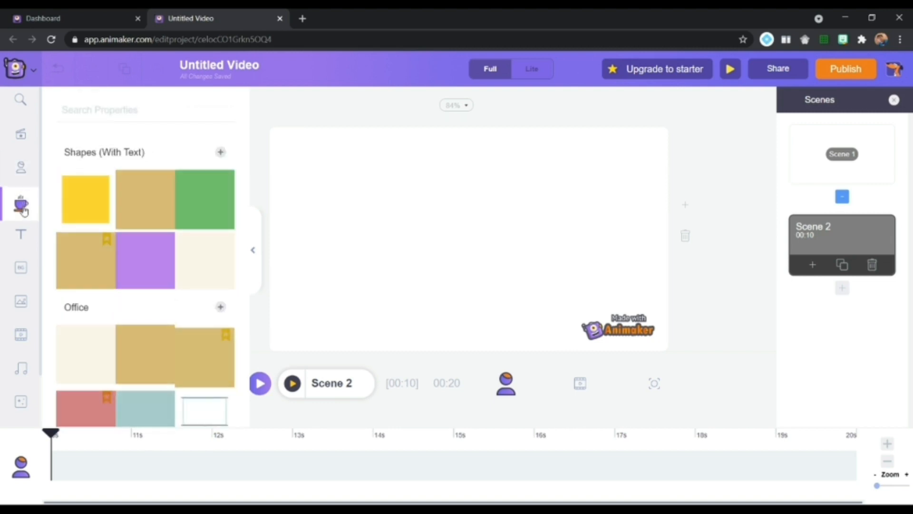
{"action": "left_click", "coordinate": [21, 239]}
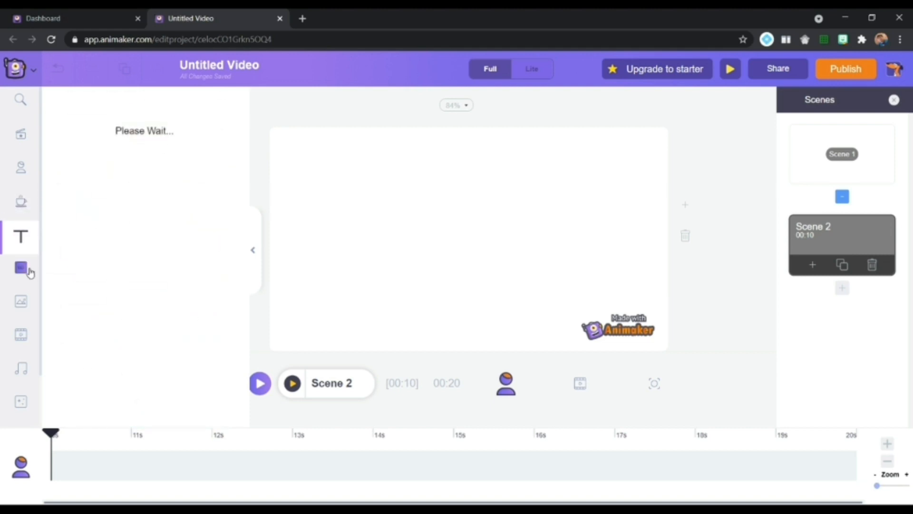
{"action": "left_click", "coordinate": [30, 272]}
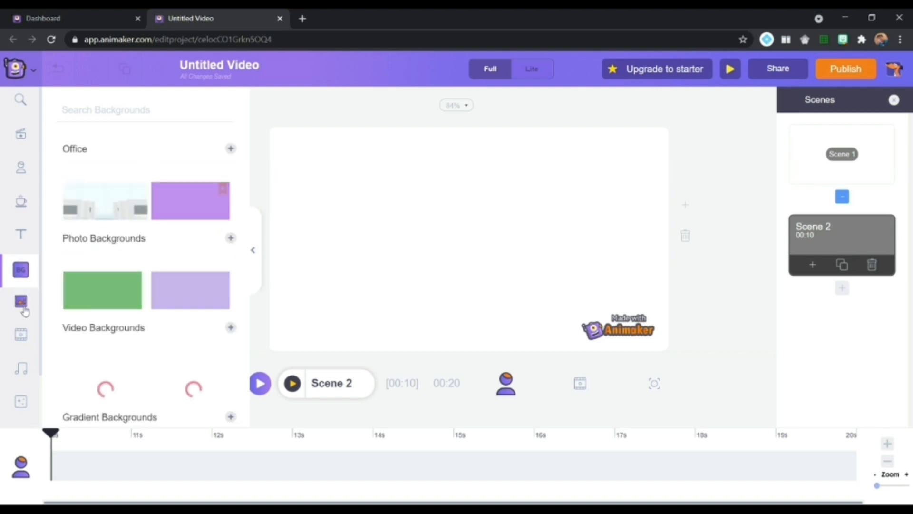
{"action": "left_click", "coordinate": [24, 309]}
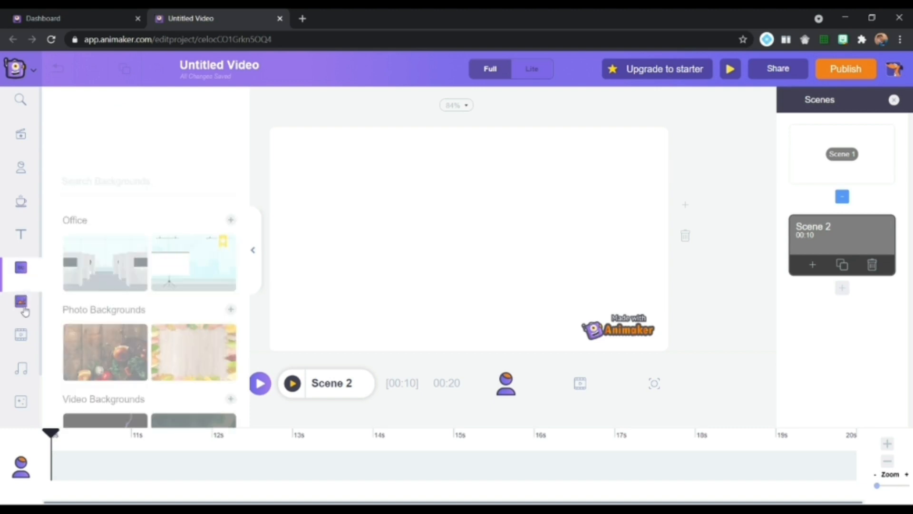
{"action": "left_click", "coordinate": [20, 338]}
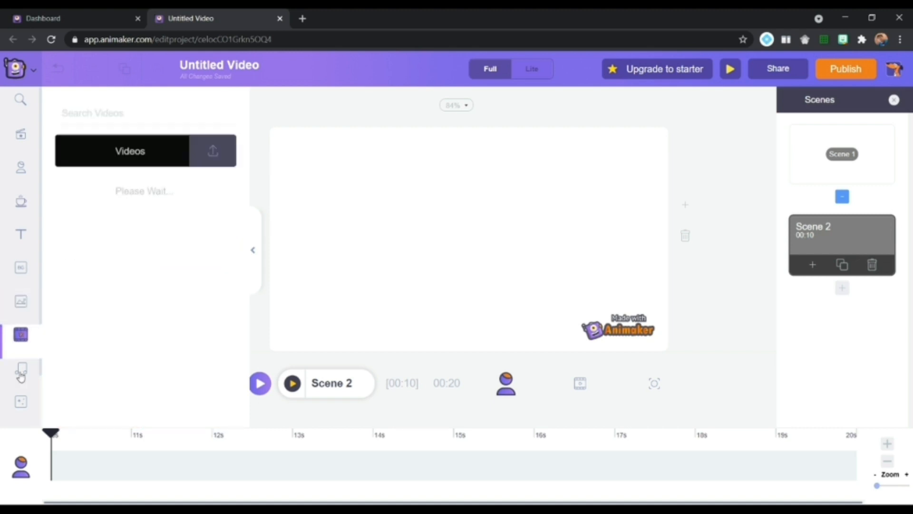
{"action": "left_click", "coordinate": [17, 377]}
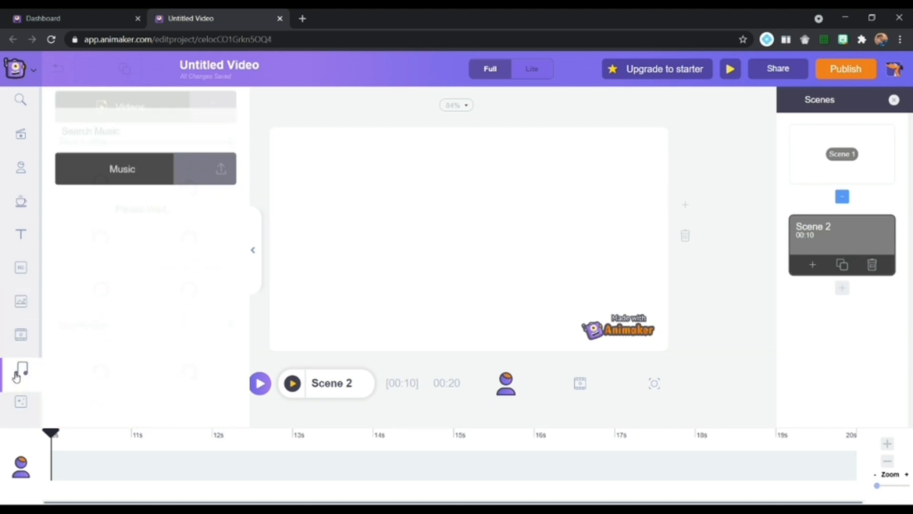
{"action": "left_click", "coordinate": [24, 406]}
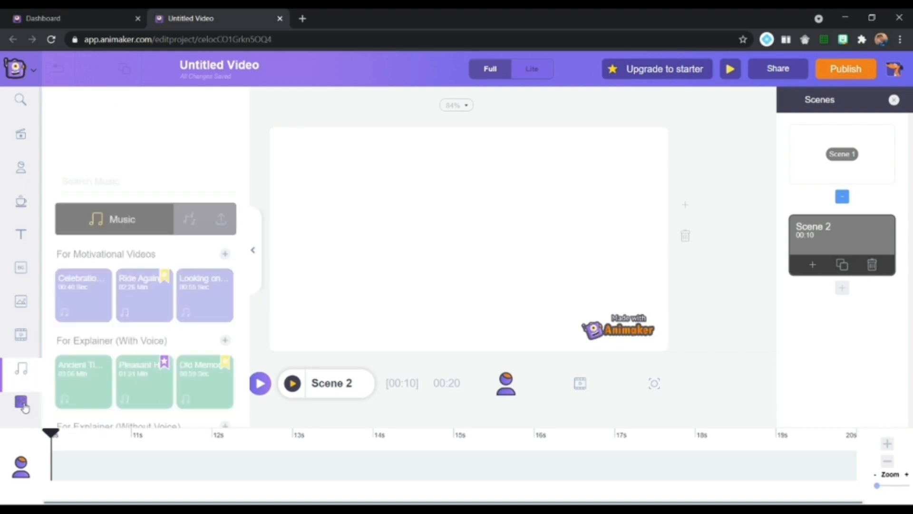
Step: Start building a custom male character from the look with the light blue shirt and dark tie
{"action": "left_click", "coordinate": [22, 168]}
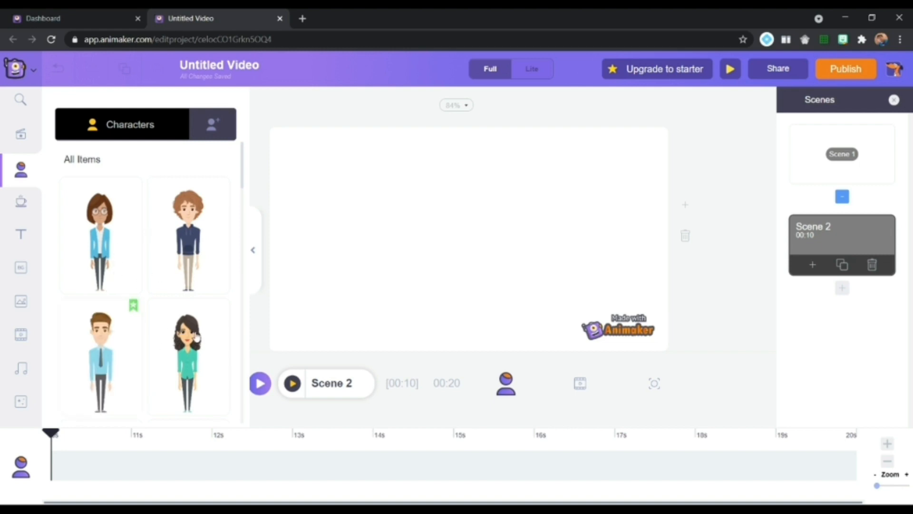
{"action": "left_click", "coordinate": [216, 125]}
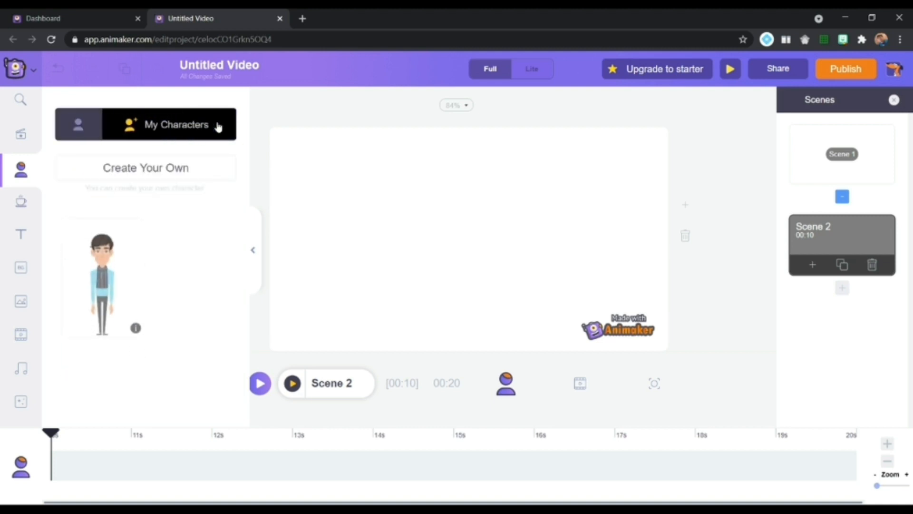
{"action": "left_click", "coordinate": [168, 169]}
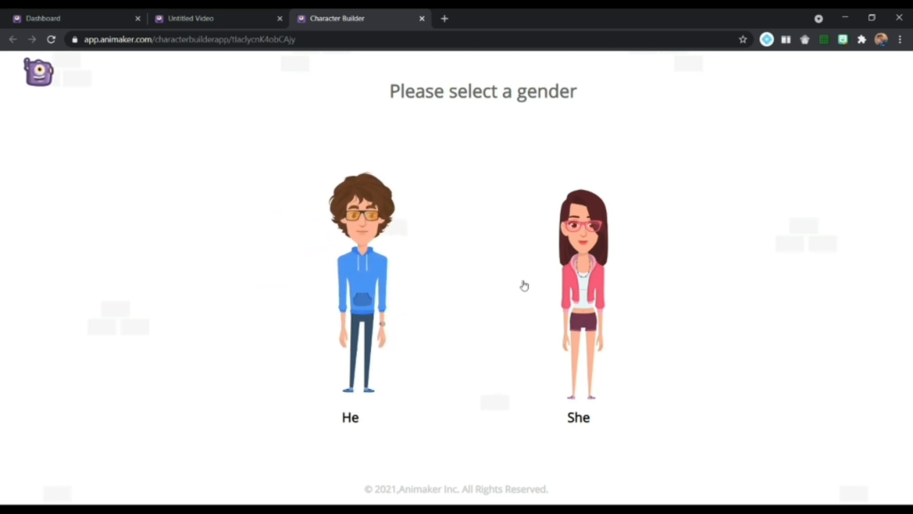
{"action": "left_click", "coordinate": [367, 307]}
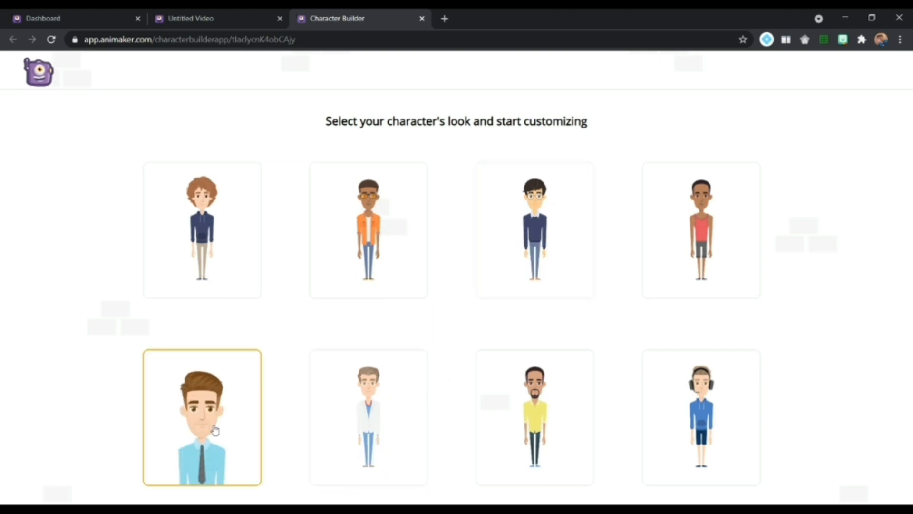
{"action": "left_click", "coordinate": [216, 430]}
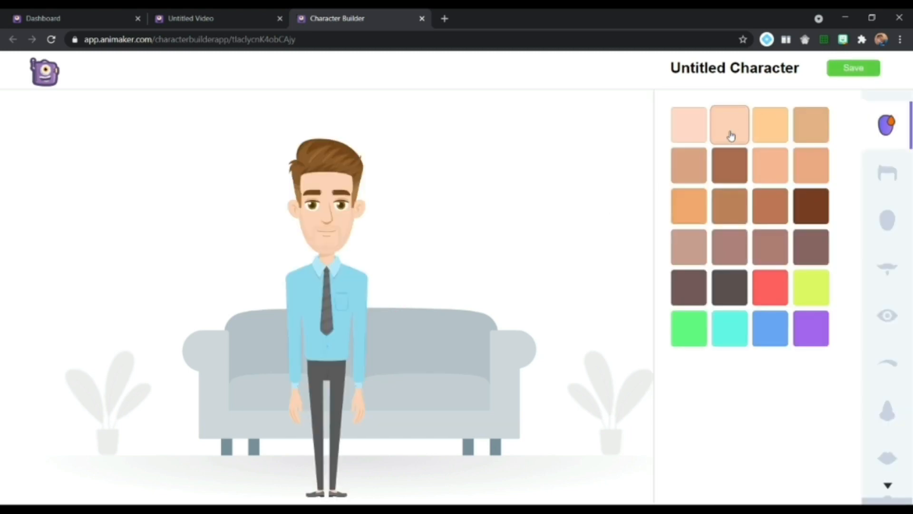
Step: Try several skin tones on the character and settle on the lightest pink one
{"action": "left_click", "coordinate": [767, 141]}
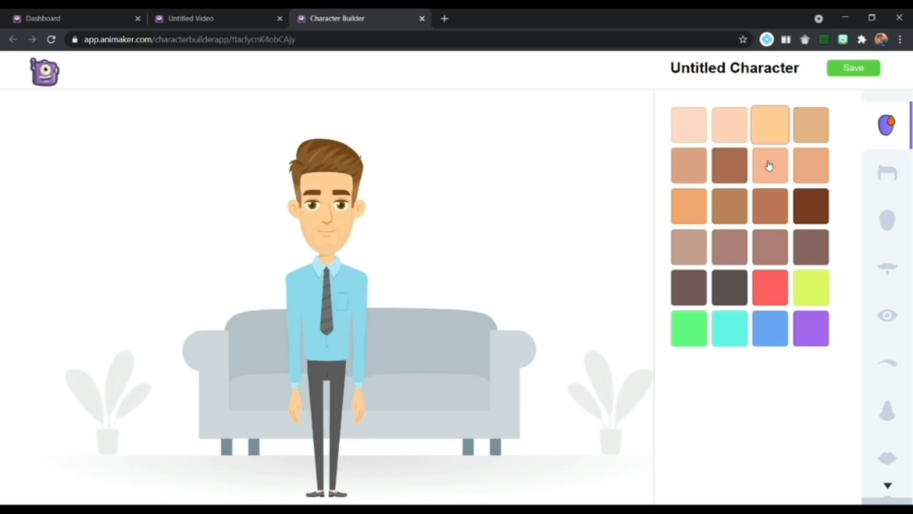
{"action": "left_click", "coordinate": [769, 166]}
{"action": "left_click", "coordinate": [775, 205]}
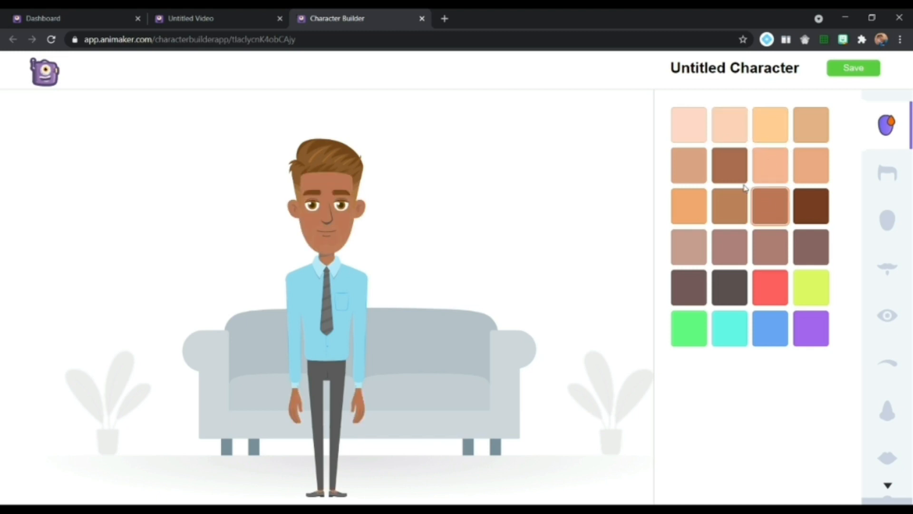
{"action": "left_click", "coordinate": [692, 168]}
{"action": "left_click", "coordinate": [693, 125]}
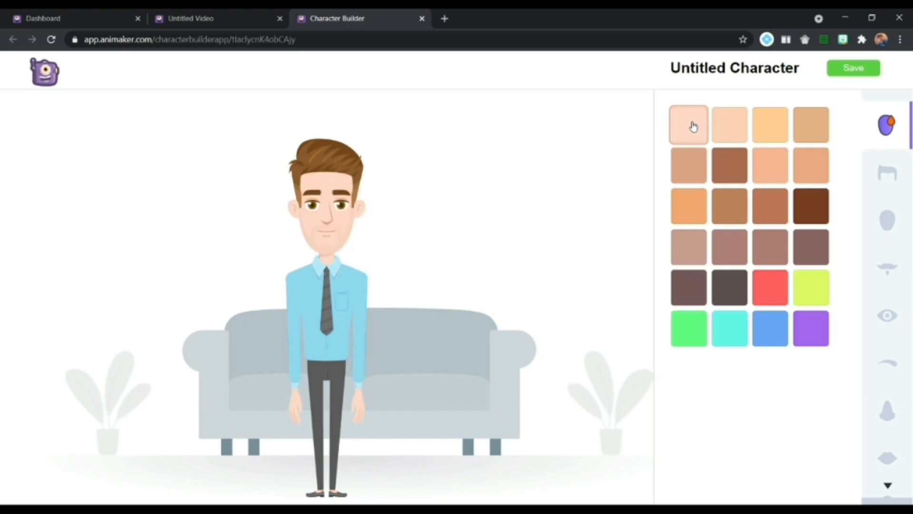
Step: Give the character the swept-up brown hairstyle listed right after the no-hair option, and choose no facial hair
{"action": "left_click", "coordinate": [890, 178]}
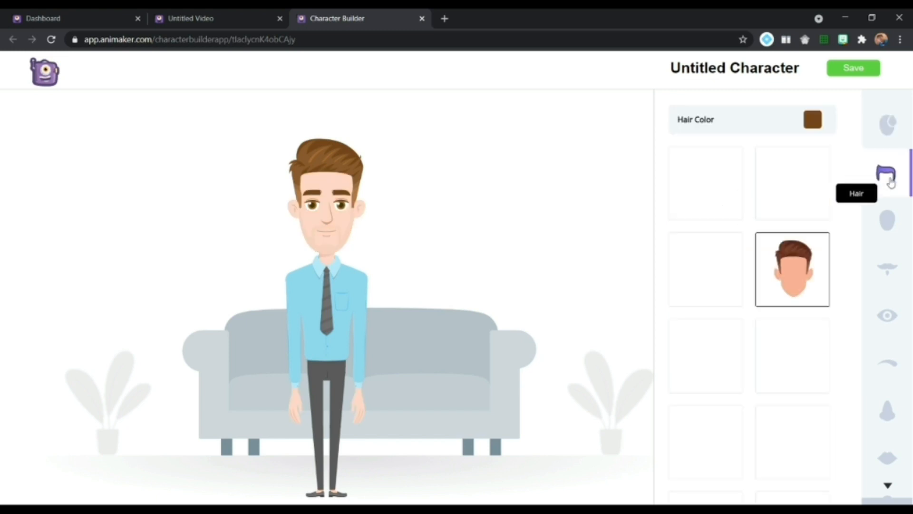
{"action": "left_click", "coordinate": [774, 192]}
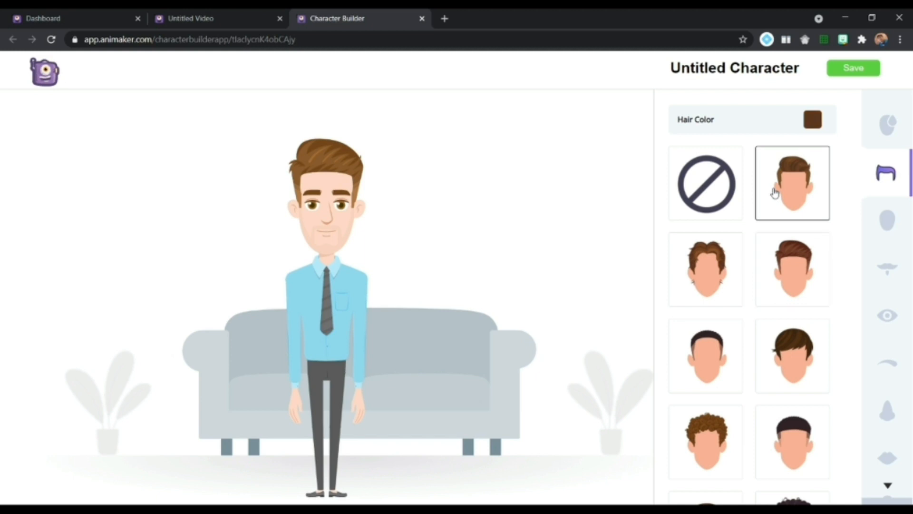
{"action": "left_click", "coordinate": [885, 232]}
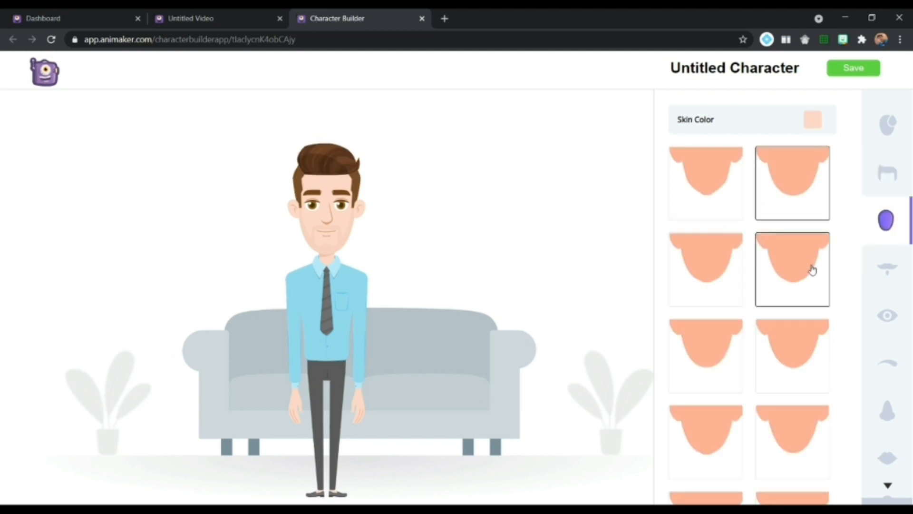
{"action": "left_click", "coordinate": [894, 276]}
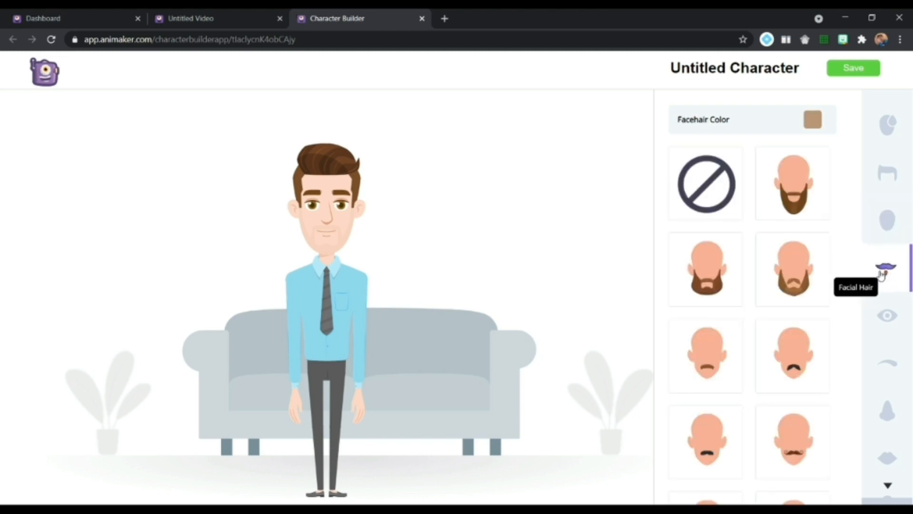
{"action": "left_click", "coordinate": [737, 206]}
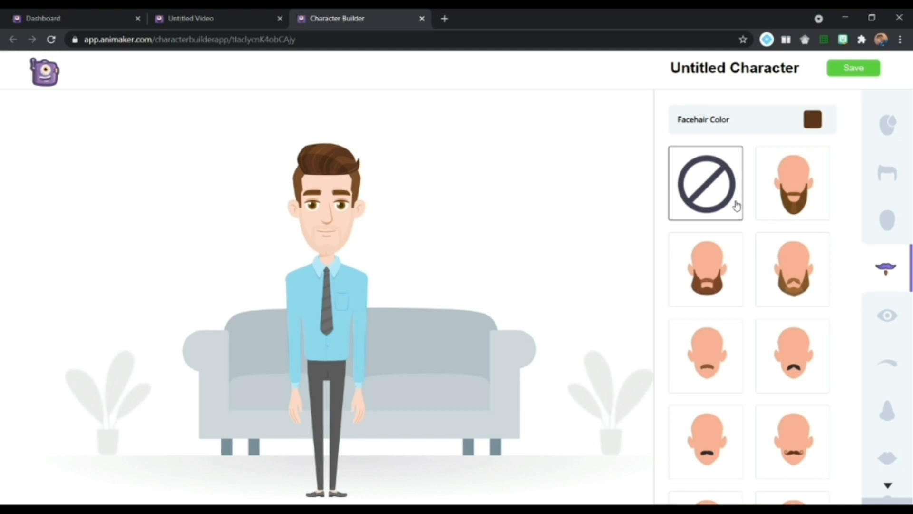
Step: Give the character the reddish-brown eyes that start the second row and the thin arched eyebrows at the end of the set
{"action": "left_click", "coordinate": [893, 321]}
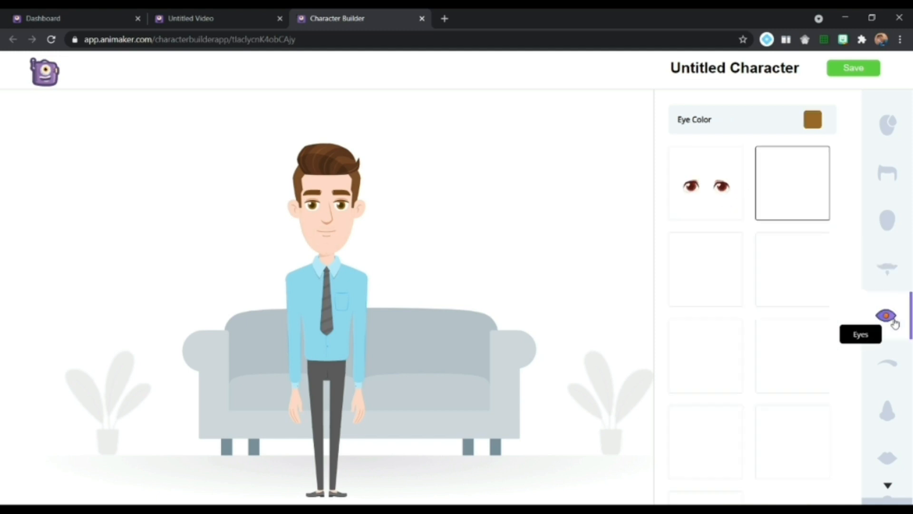
{"action": "left_click", "coordinate": [685, 260]}
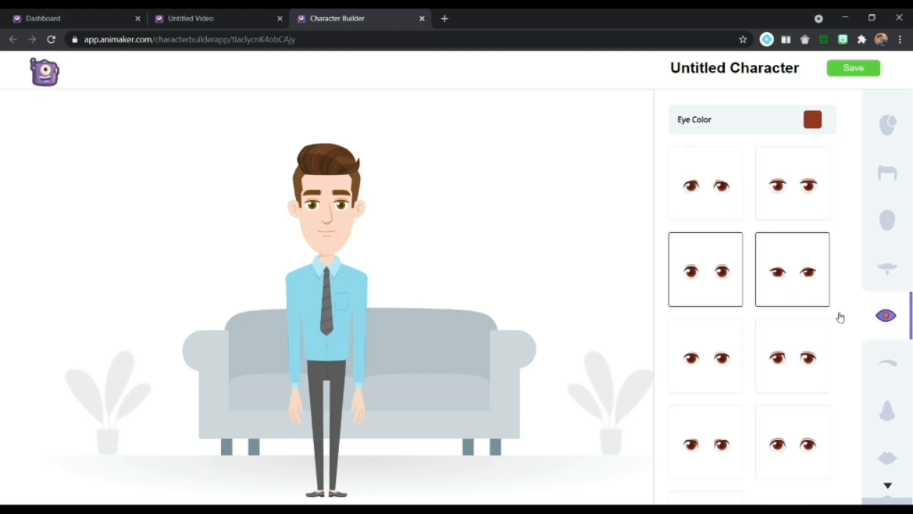
{"action": "left_click", "coordinate": [886, 363]}
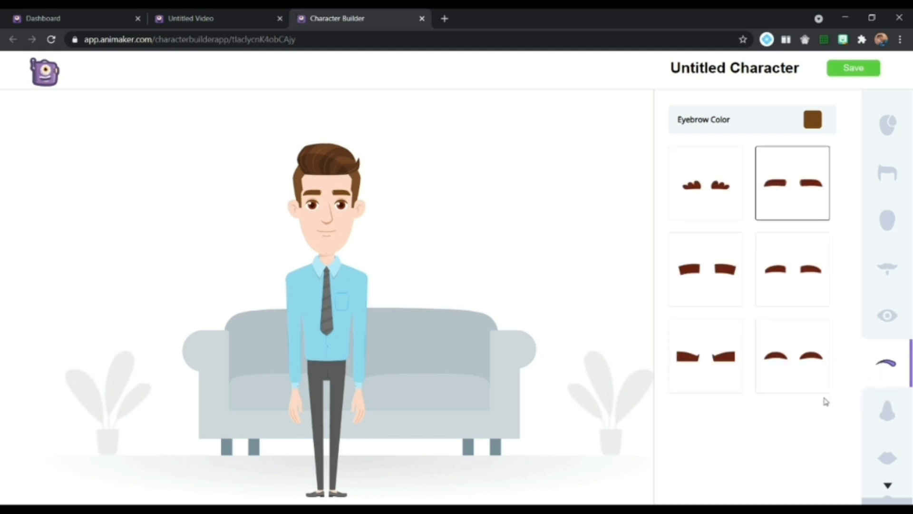
{"action": "left_click", "coordinate": [809, 367]}
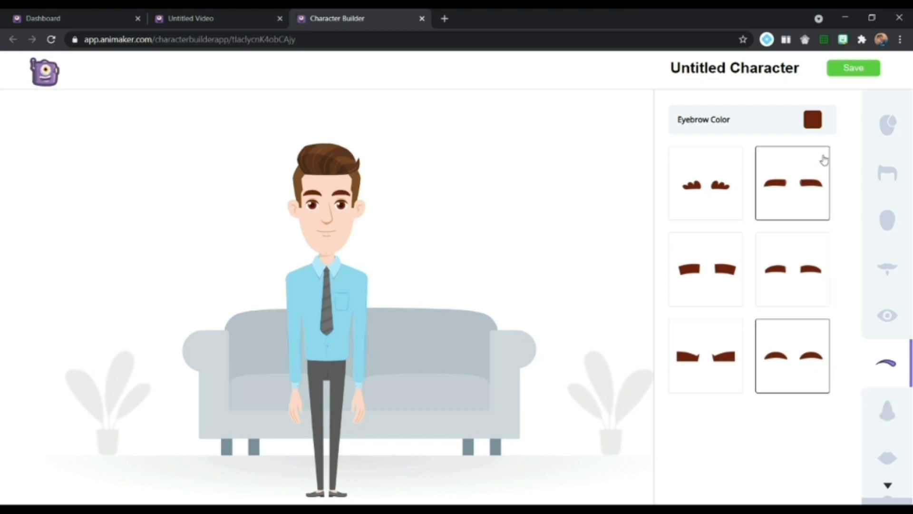
Step: Save the custom character and return to the Untitled Video project, closing the new Dashboard and the Character Builder pages
{"action": "left_click", "coordinate": [856, 71]}
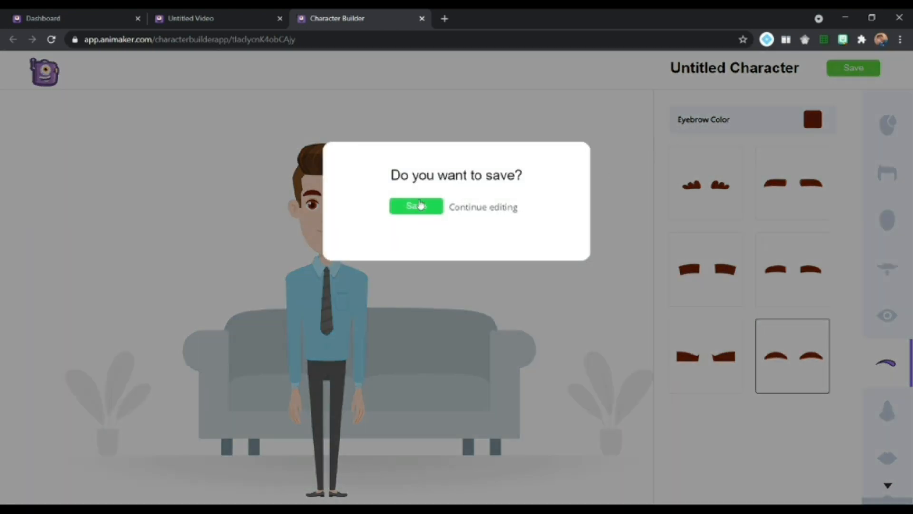
{"action": "left_click", "coordinate": [408, 207]}
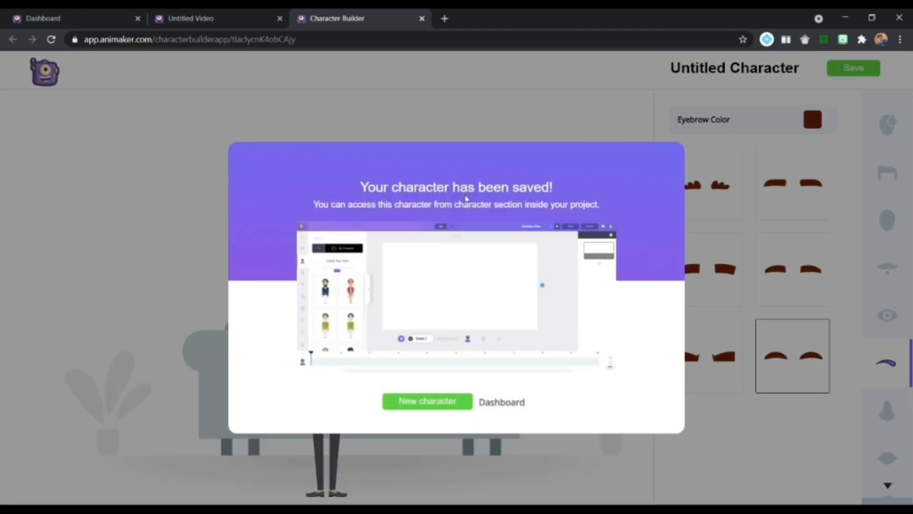
{"action": "left_click", "coordinate": [507, 402]}
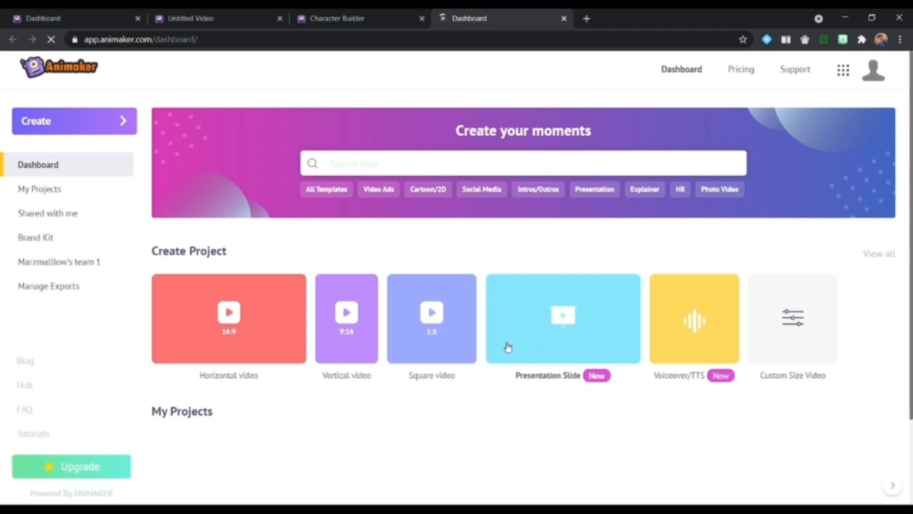
{"action": "left_click", "coordinate": [564, 18]}
{"action": "left_click", "coordinate": [422, 18]}
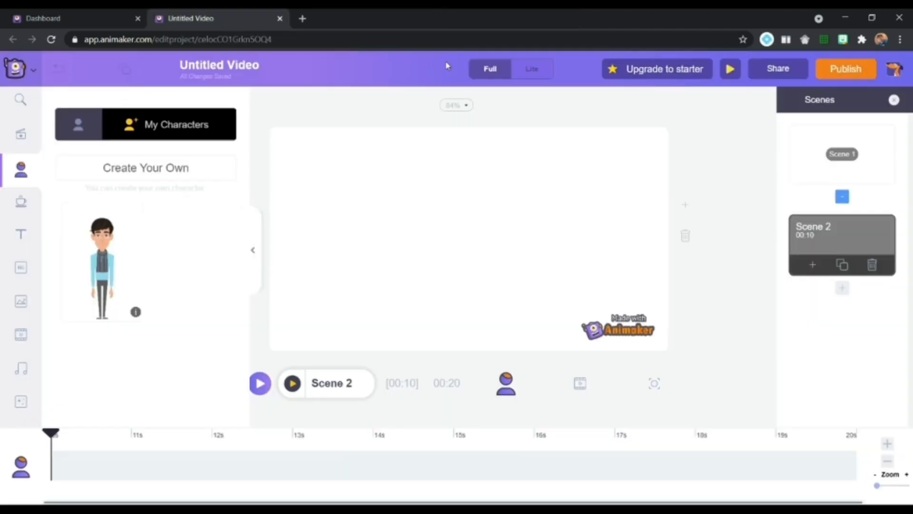
Step: Add the saved brown-haired character with the tie to Scene 2 and give him the sideways pointing action from the first row
{"action": "left_click", "coordinate": [21, 172]}
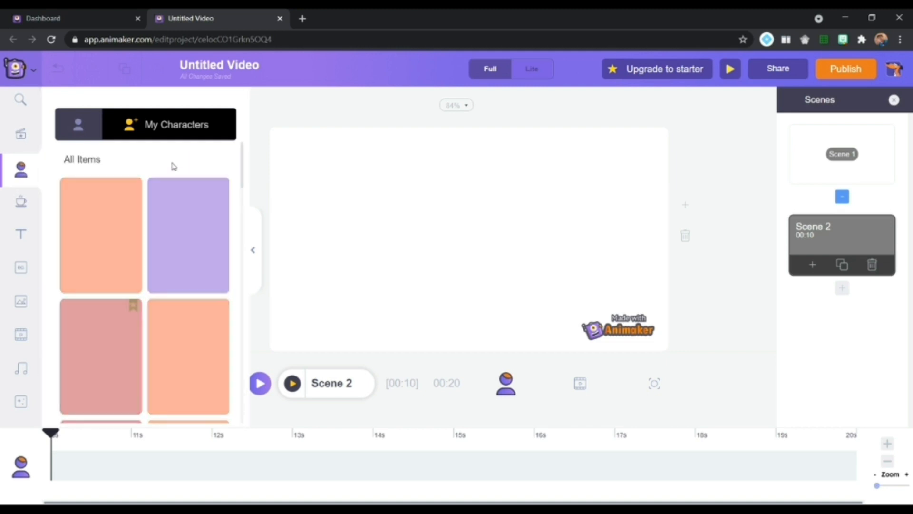
{"action": "left_click", "coordinate": [180, 130]}
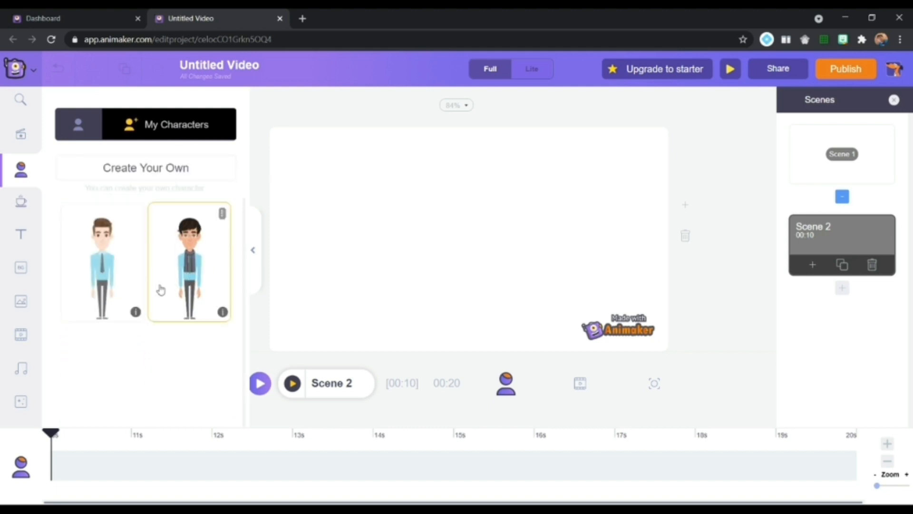
{"action": "left_click", "coordinate": [113, 285]}
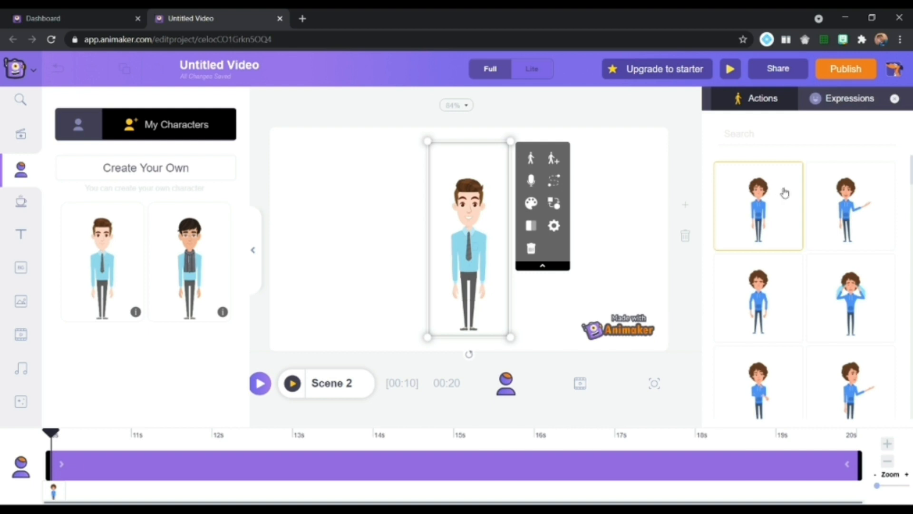
{"action": "left_click", "coordinate": [850, 195]}
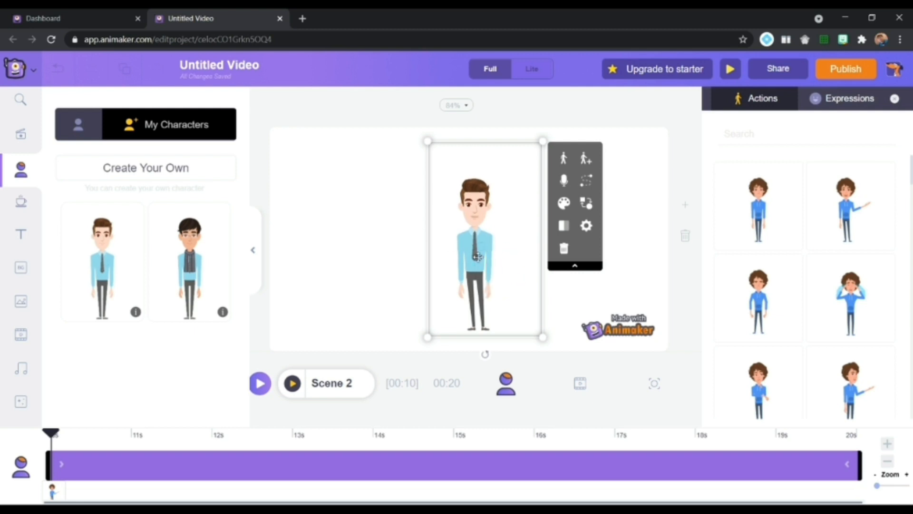
{"action": "left_click", "coordinate": [344, 234]}
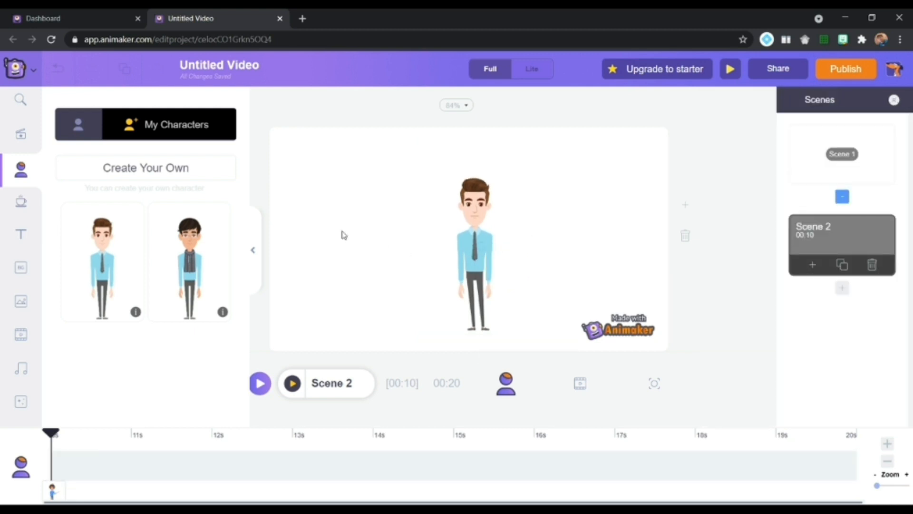
Step: Add a second background colour to Scene 2 and try yellow, amber and orange for it
{"action": "left_click", "coordinate": [343, 235]}
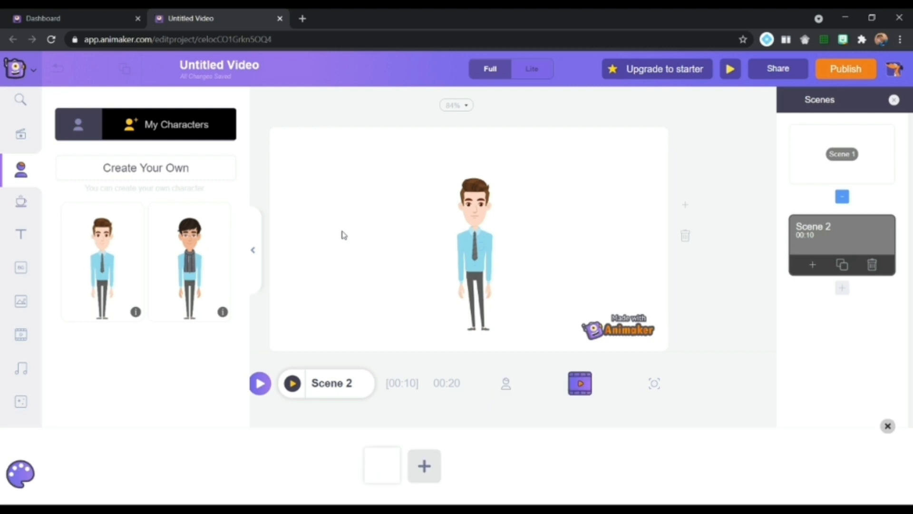
{"action": "left_click", "coordinate": [435, 477]}
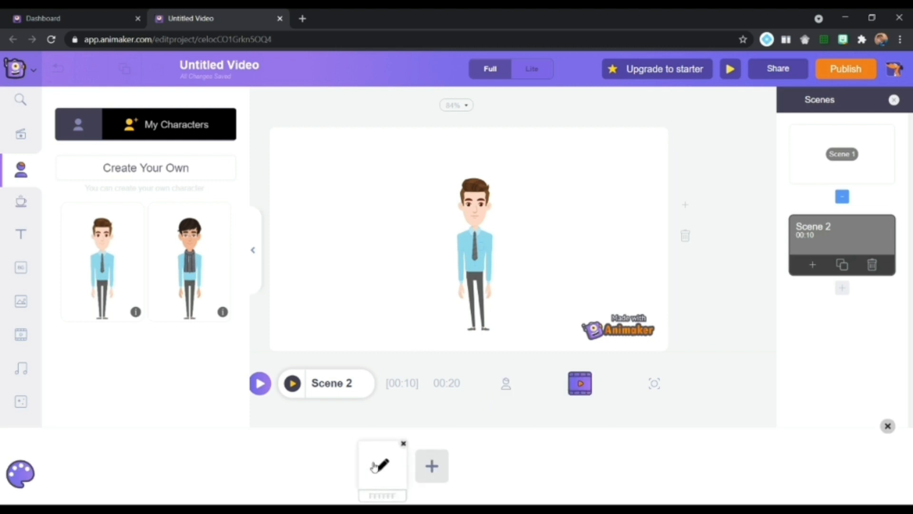
{"action": "left_click", "coordinate": [423, 470]}
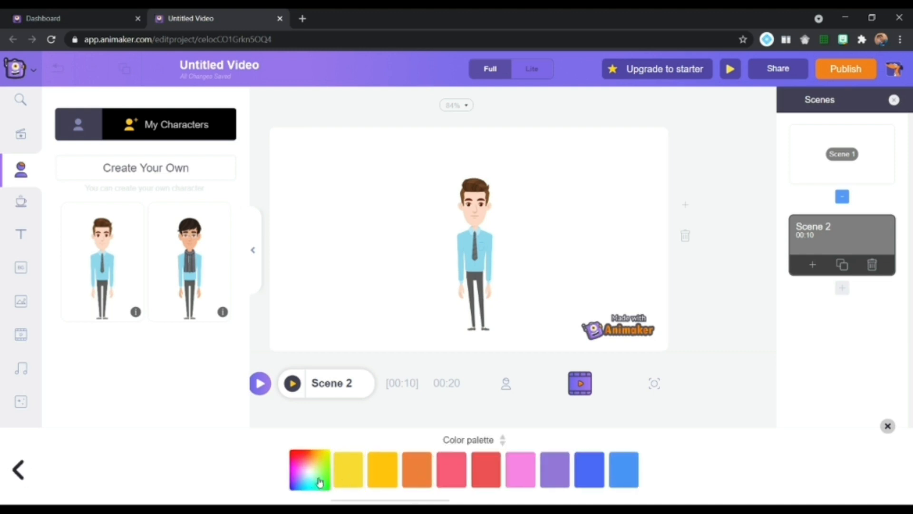
{"action": "left_click", "coordinate": [353, 484]}
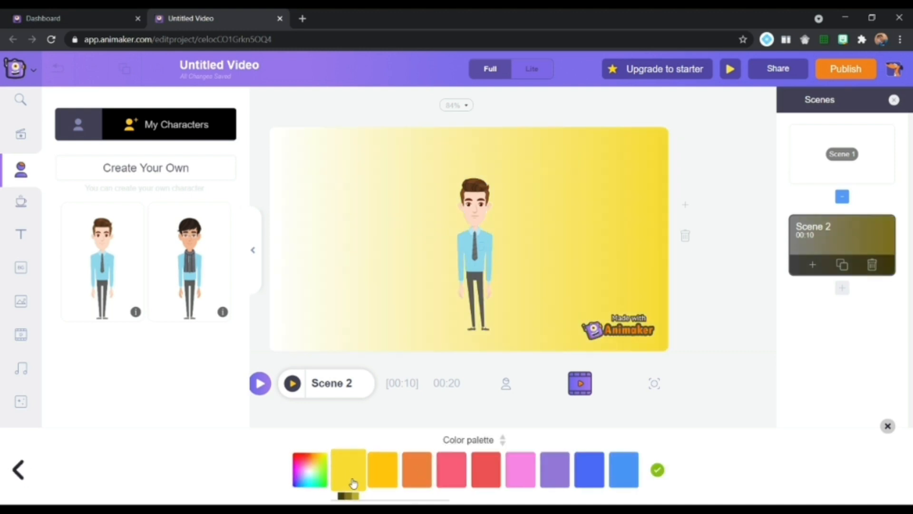
{"action": "left_click", "coordinate": [381, 483]}
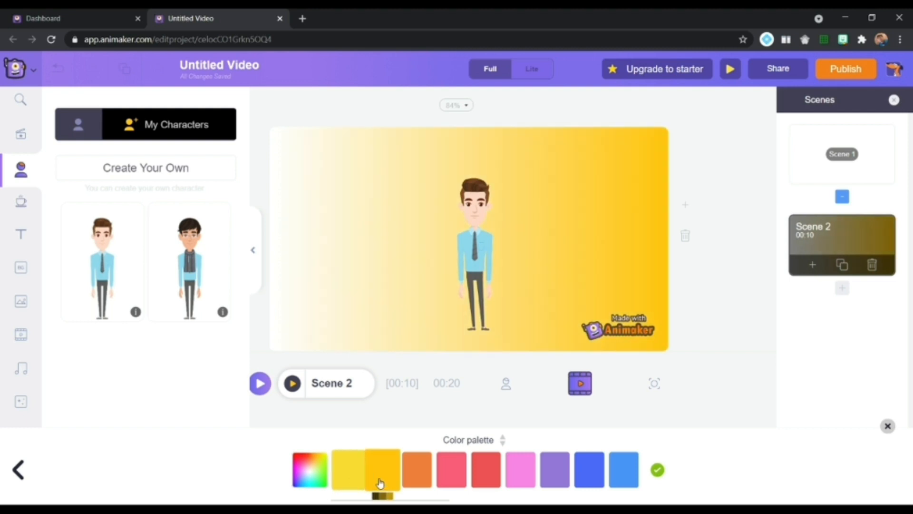
{"action": "left_click", "coordinate": [407, 483]}
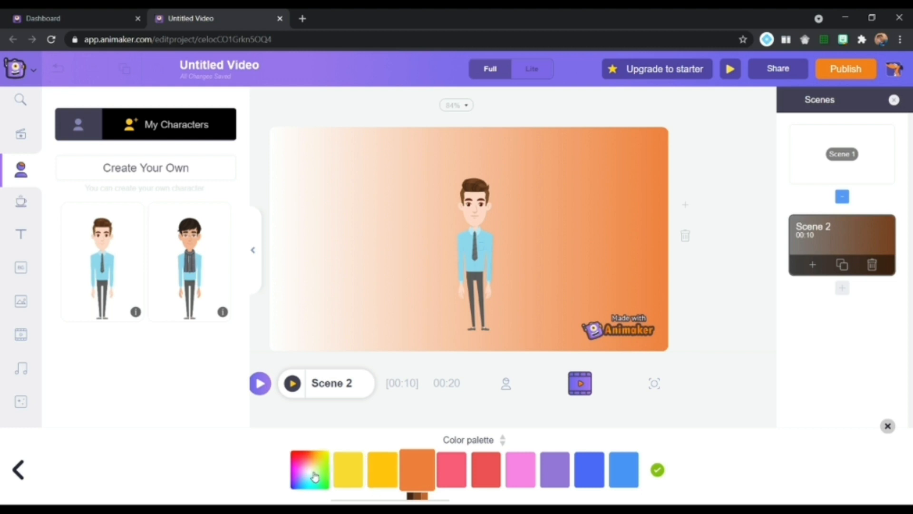
Step: Apply the Office background with the rows of cubicles and shift the character slightly down into the middle of the aisle
{"action": "left_click", "coordinate": [22, 269]}
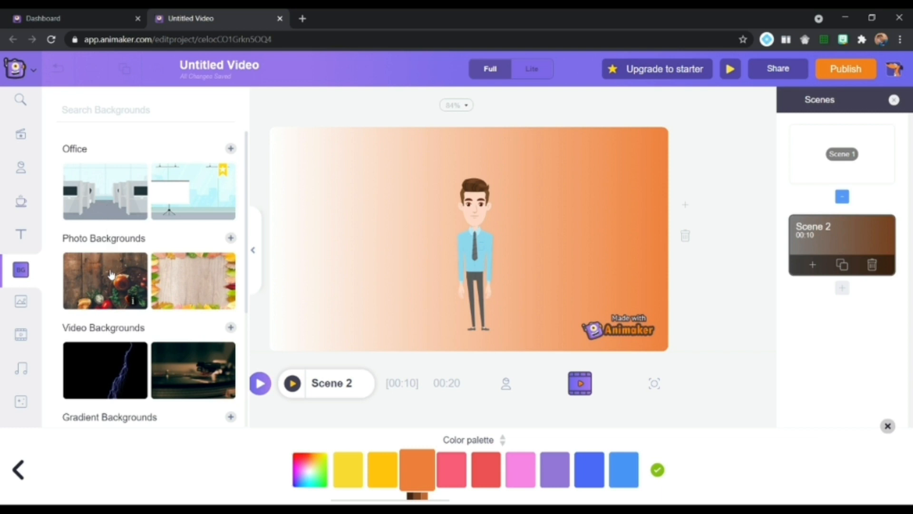
{"action": "left_click", "coordinate": [113, 205]}
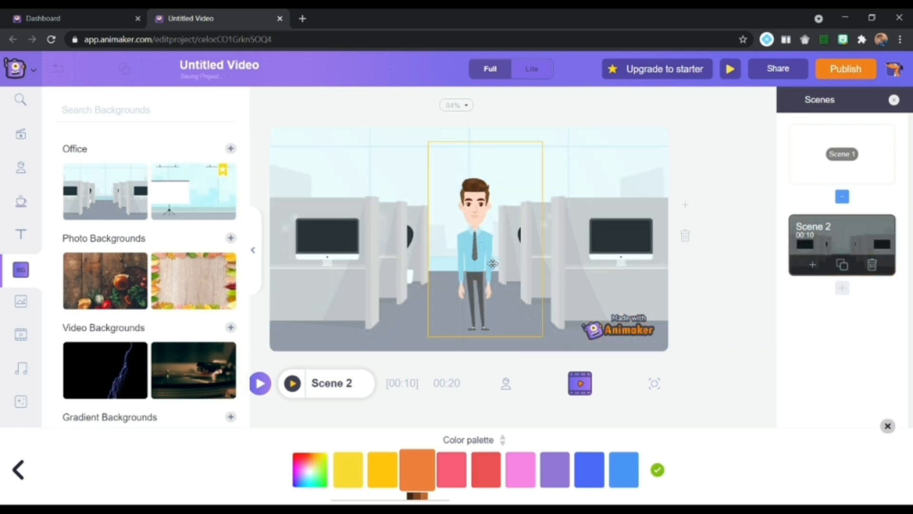
{"action": "left_click", "coordinate": [481, 274]}
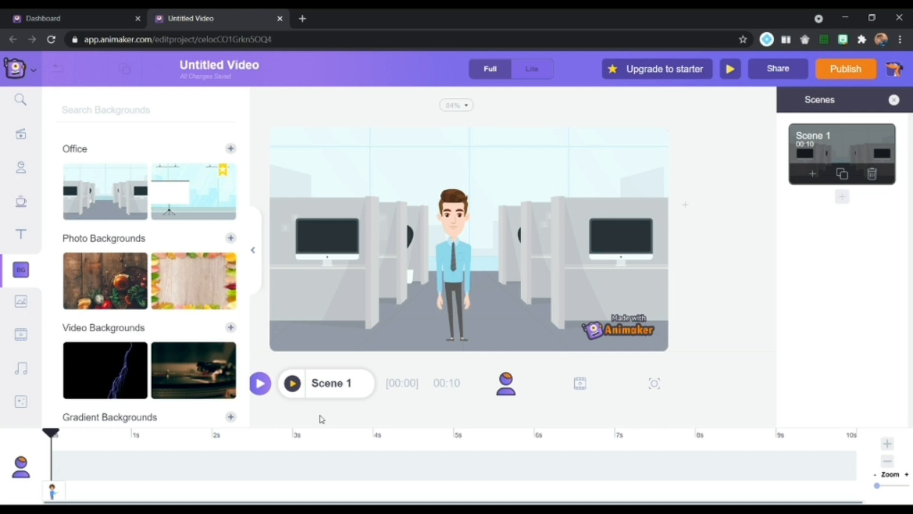
Step: Extend the character's time on the timeline to 10 s, and try lengthening the scene by one second before restoring its 10-second length
{"action": "left_click", "coordinate": [461, 256]}
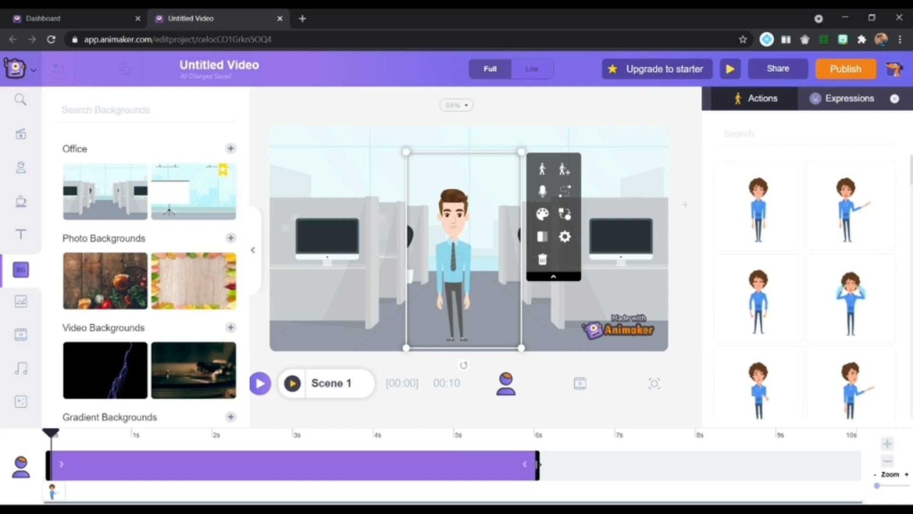
{"action": "left_click_drag", "start_coordinate": [538, 464], "coordinate": [860, 469]}
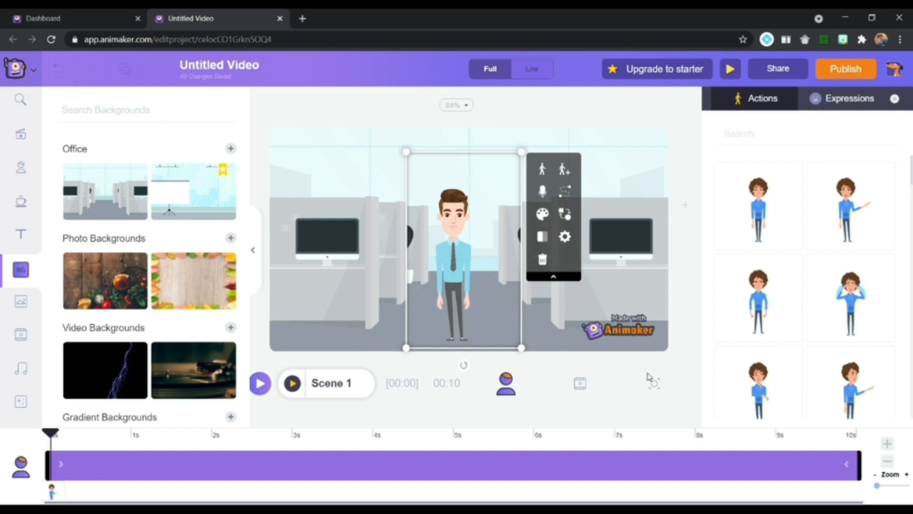
{"action": "left_click", "coordinate": [887, 445]}
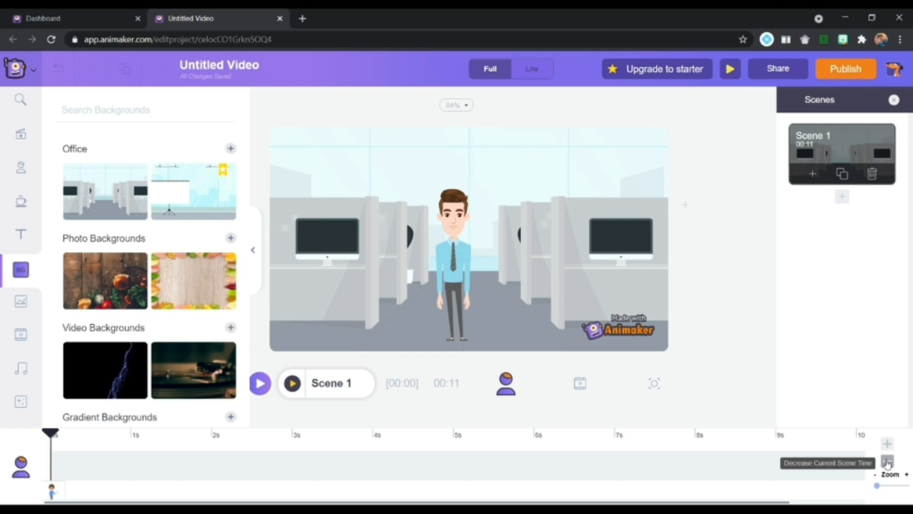
{"action": "left_click", "coordinate": [888, 462]}
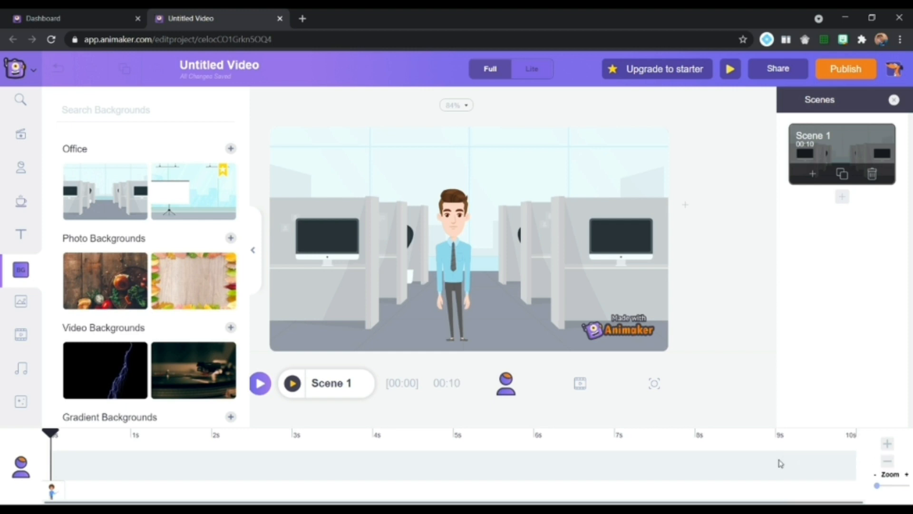
Step: Try ending the character's appearance at about 5 s on the timeline and play the scene
{"action": "left_click", "coordinate": [439, 274]}
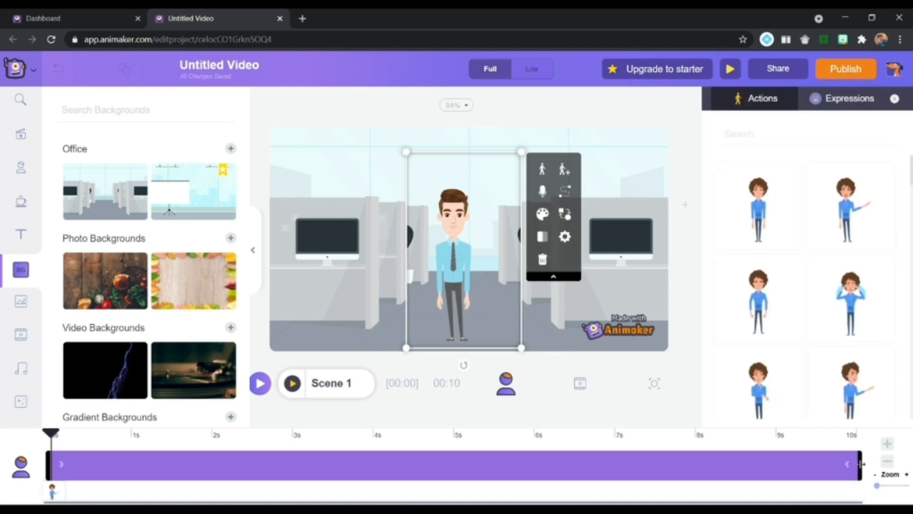
{"action": "left_click_drag", "start_coordinate": [861, 464], "coordinate": [456, 464]}
{"action": "left_click", "coordinate": [547, 409]}
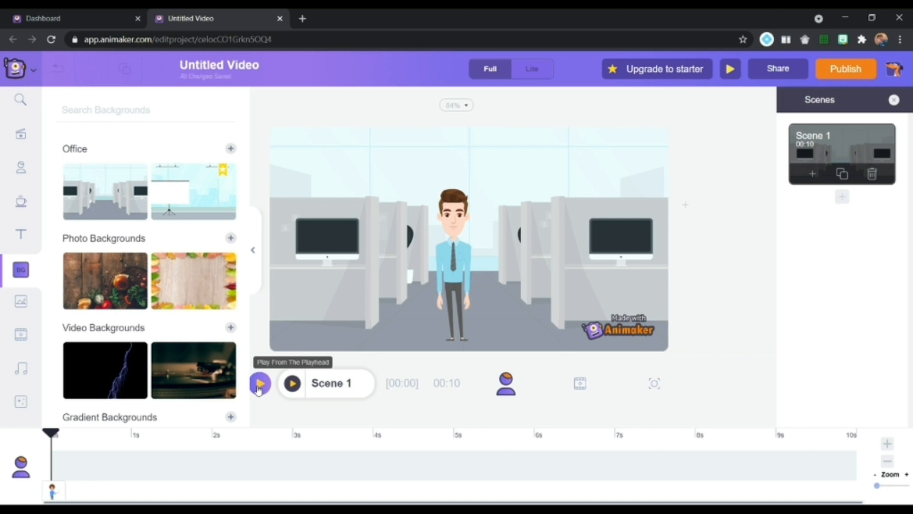
{"action": "left_click", "coordinate": [260, 384]}
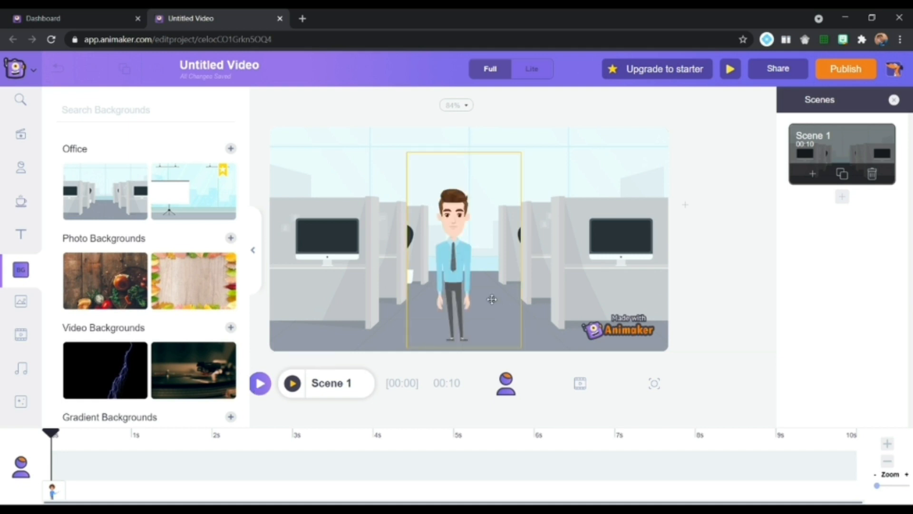
Step: Extend the character's appearance on the timeline to about 10 s
{"action": "left_click", "coordinate": [468, 303]}
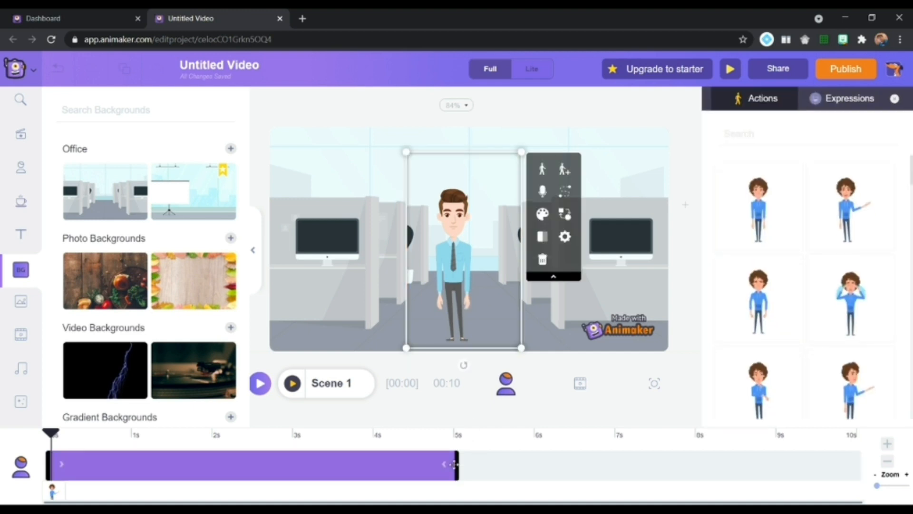
{"action": "left_click_drag", "start_coordinate": [459, 464], "coordinate": [855, 472]}
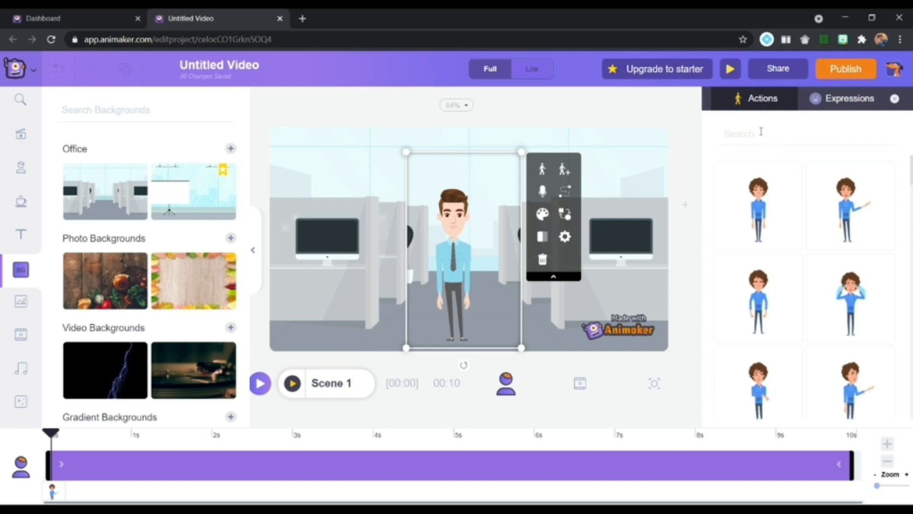
Step: Search the character's actions for "walk" and apply the walking action that carries a shopping bag
{"action": "left_click", "coordinate": [850, 101]}
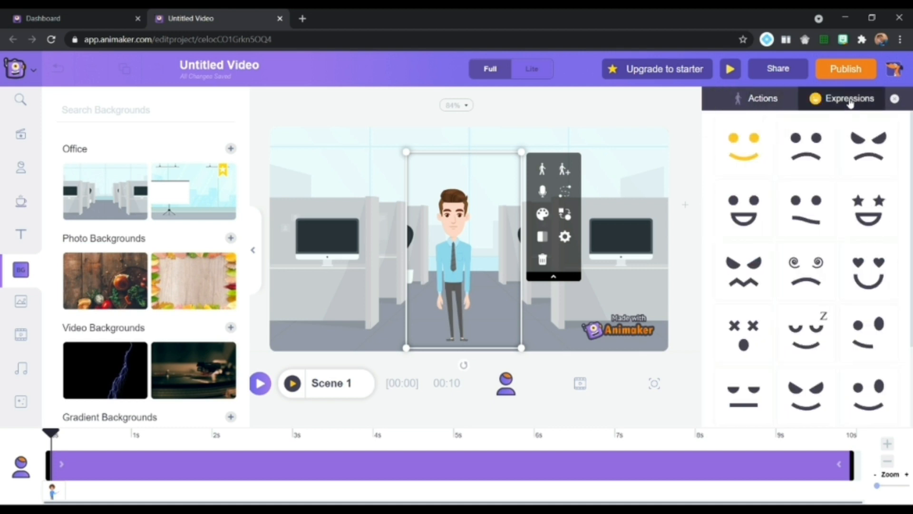
{"action": "left_click", "coordinate": [770, 107]}
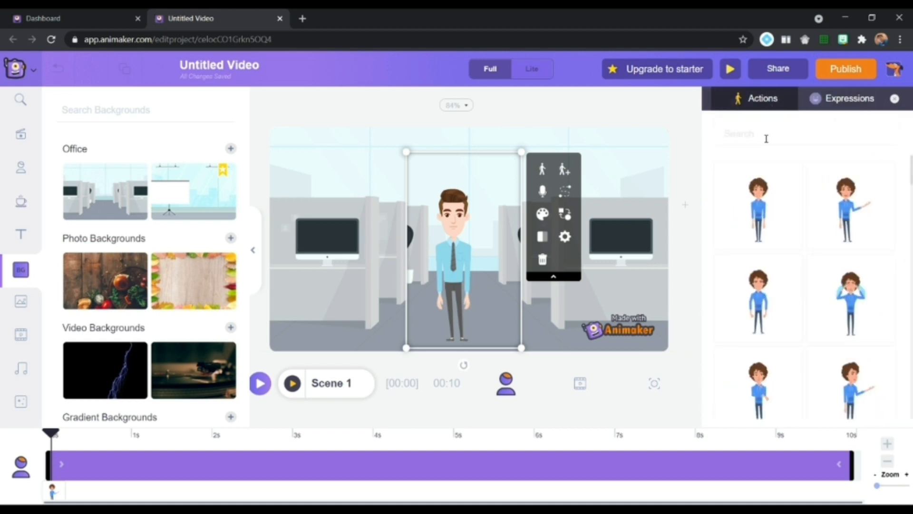
{"action": "left_click", "coordinate": [766, 139]}
{"action": "type", "text": "walk"}
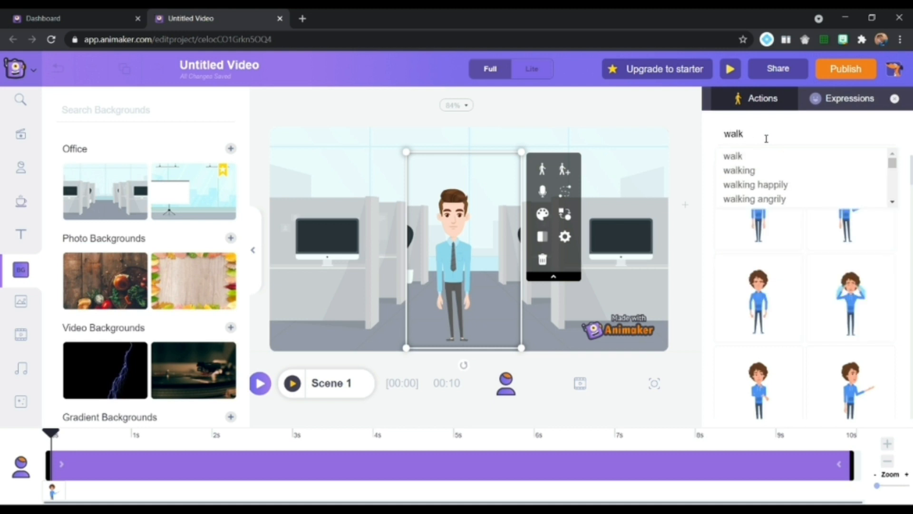
{"action": "key", "text": "Return"}
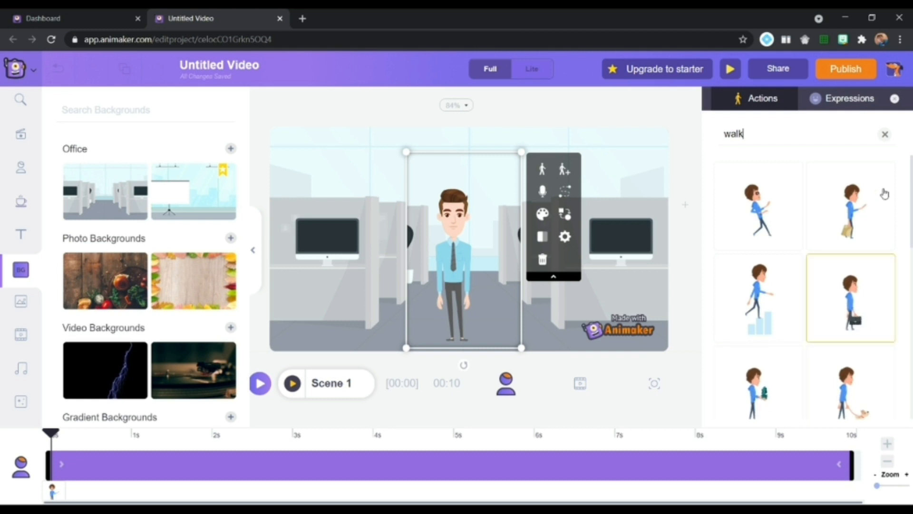
{"action": "left_click", "coordinate": [862, 219]}
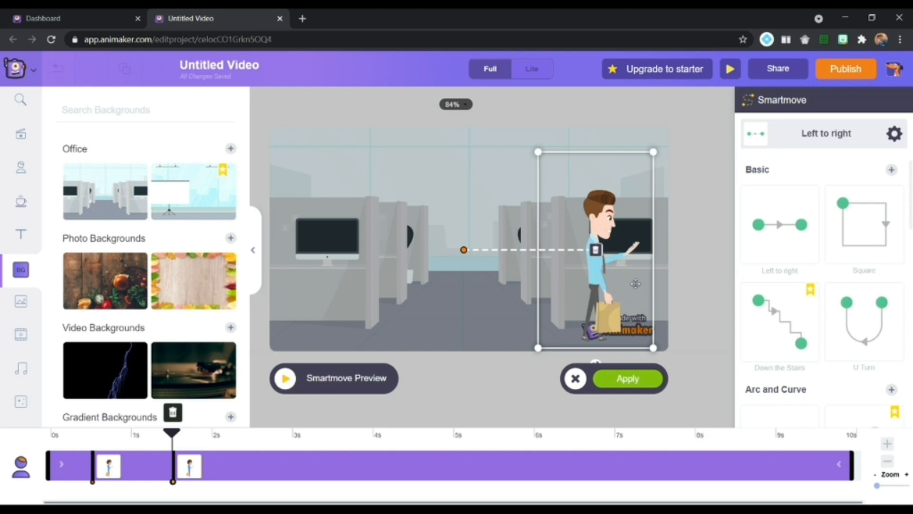
Step: Position the character's Left to right Smartmove to start just outside the office scene's left edge and end beyond its right edge
{"action": "mouse_move", "coordinate": [604, 285]}
{"action": "left_mouse_down"}
{"action": "mouse_move", "coordinate": [532, 285]}
{"action": "mouse_move", "coordinate": [621, 284]}
{"action": "left_mouse_up"}
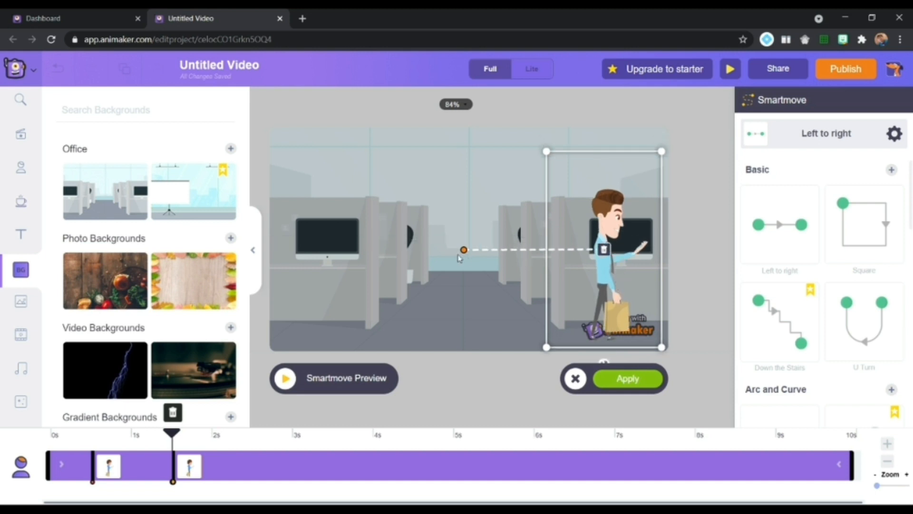
{"action": "left_click", "coordinate": [465, 253]}
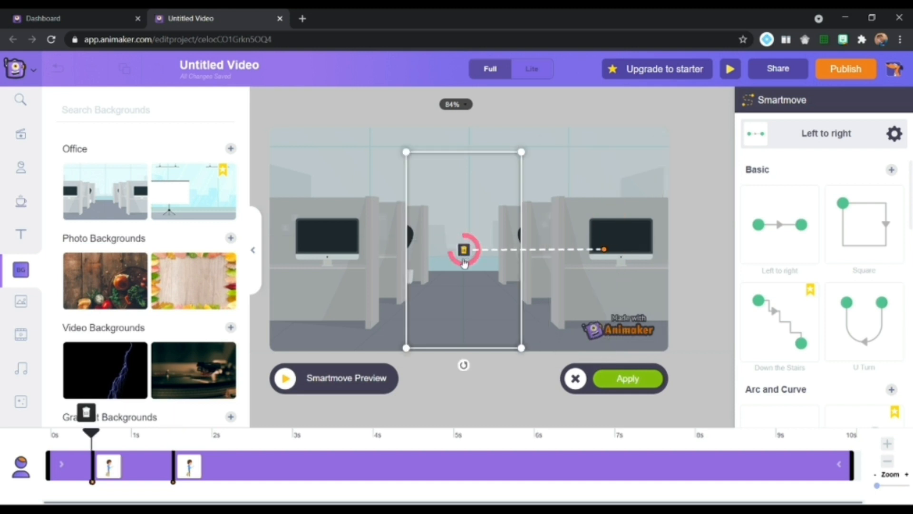
{"action": "left_click_drag", "start_coordinate": [461, 280], "coordinate": [313, 280]}
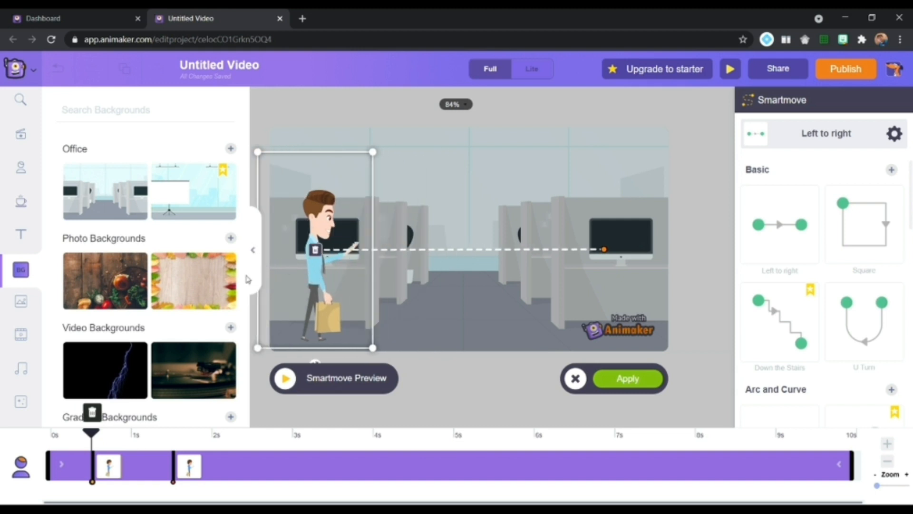
{"action": "left_click", "coordinate": [256, 255]}
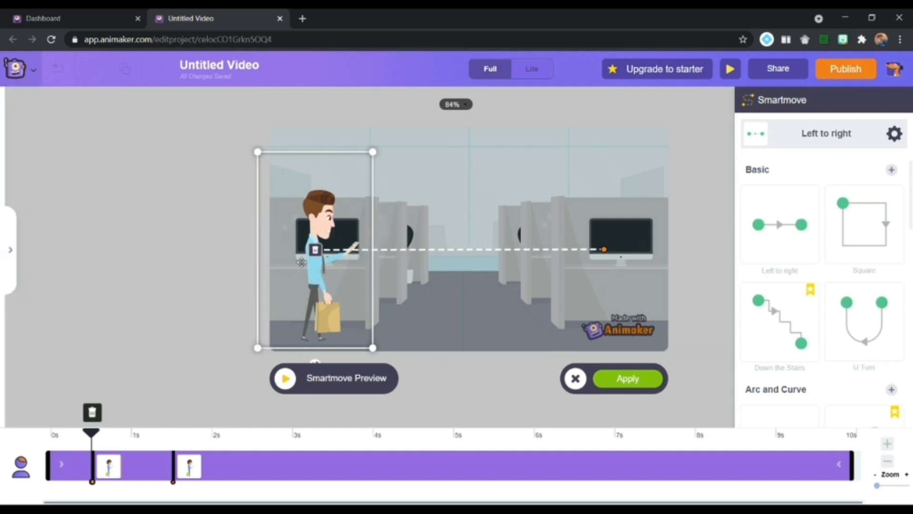
{"action": "left_click_drag", "start_coordinate": [267, 255], "coordinate": [185, 260]}
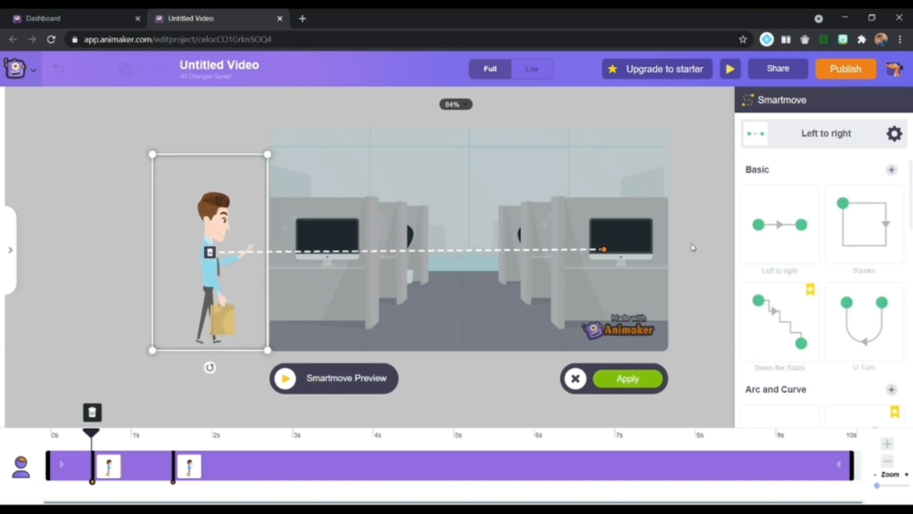
{"action": "left_click", "coordinate": [605, 252]}
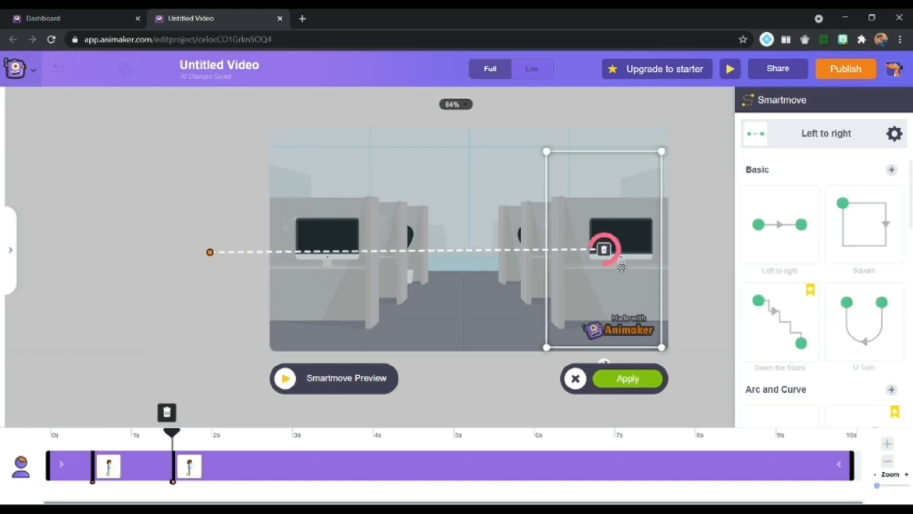
{"action": "left_click_drag", "start_coordinate": [622, 267], "coordinate": [730, 269]}
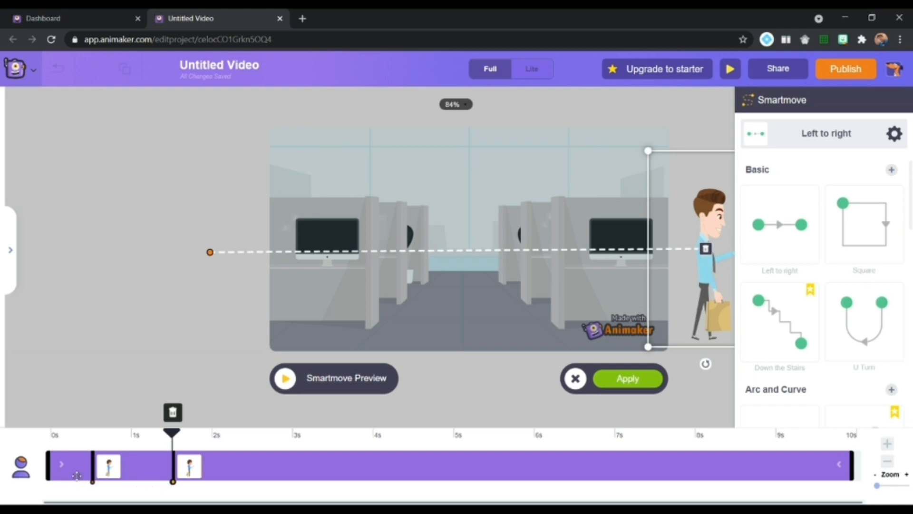
Step: Retime the Smartmove on the timeline to start at about 0.1 s and end at about 7 s
{"action": "left_click_drag", "start_coordinate": [77, 476], "coordinate": [59, 476]}
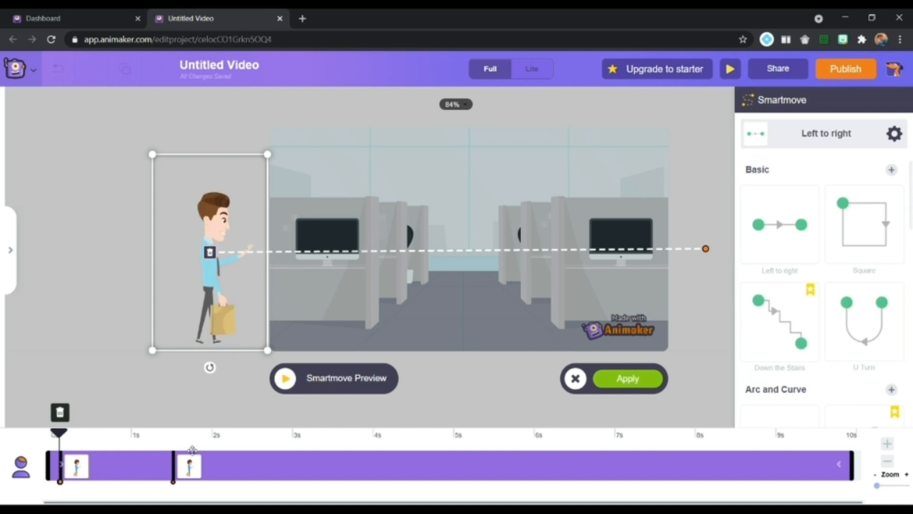
{"action": "left_click", "coordinate": [202, 467]}
{"action": "left_click_drag", "start_coordinate": [203, 467], "coordinate": [624, 466]}
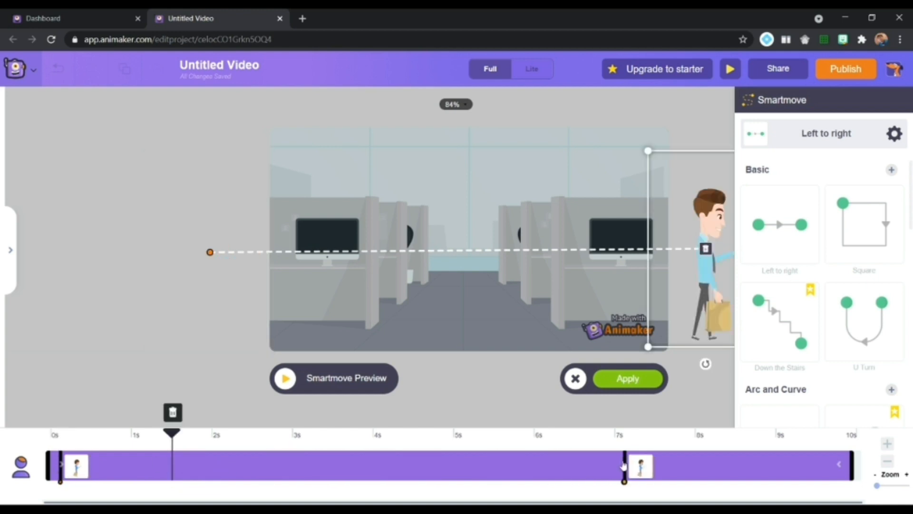
{"action": "left_click", "coordinate": [621, 465]}
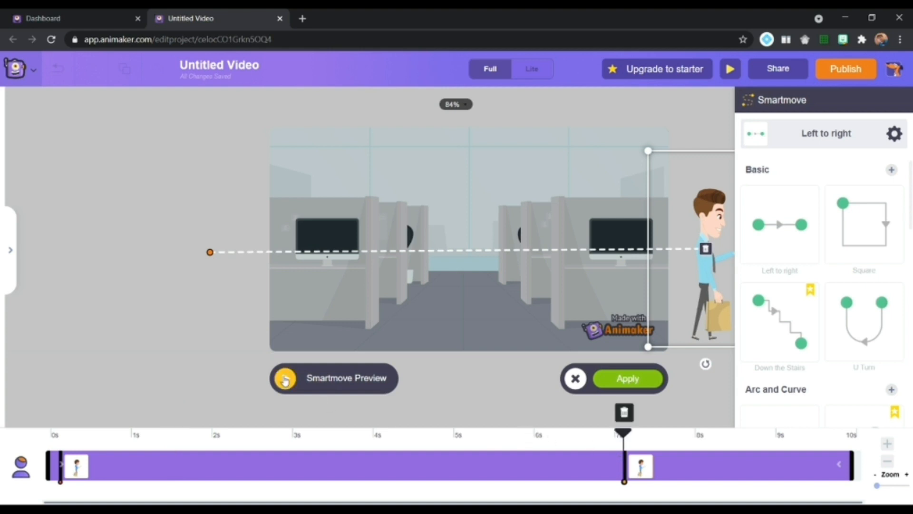
Step: Preview and apply the Smartmove, and play the video to check the walk
{"action": "left_click", "coordinate": [286, 379]}
{"action": "left_click", "coordinate": [639, 379]}
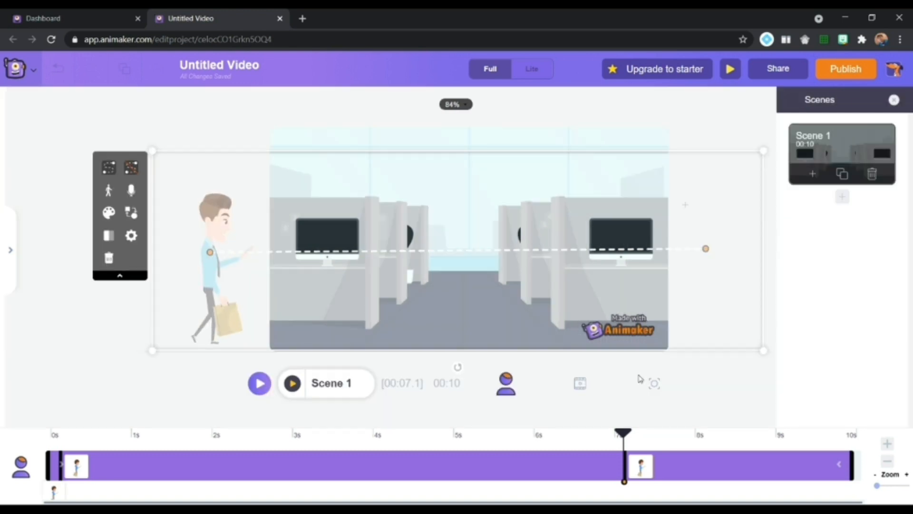
{"action": "left_click", "coordinate": [255, 393]}
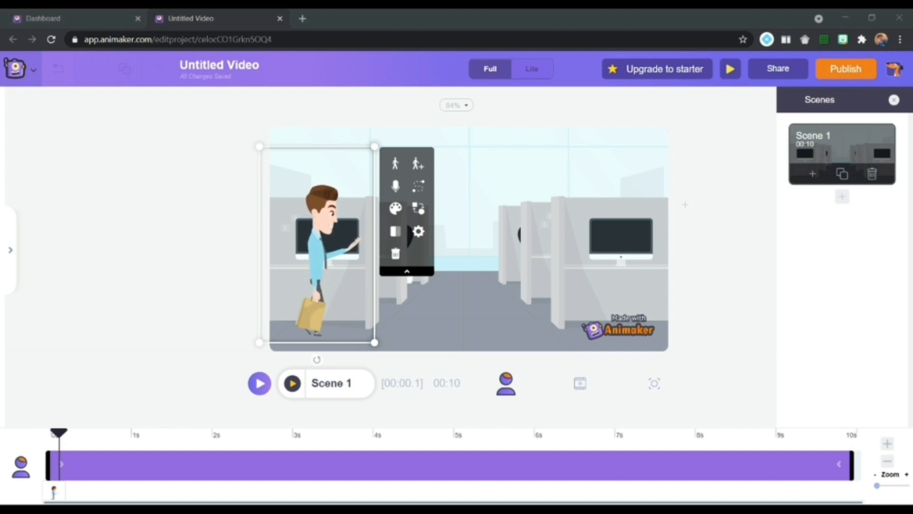
Step: Start an action sequence for the walking character, with the first action outside the scene's left edge and a second at the office's center
{"action": "left_click", "coordinate": [191, 466]}
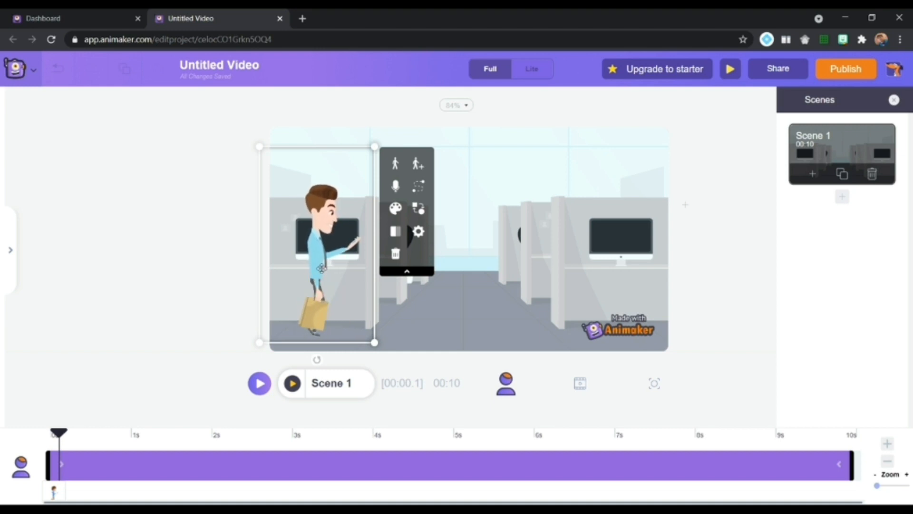
{"action": "left_click", "coordinate": [417, 166]}
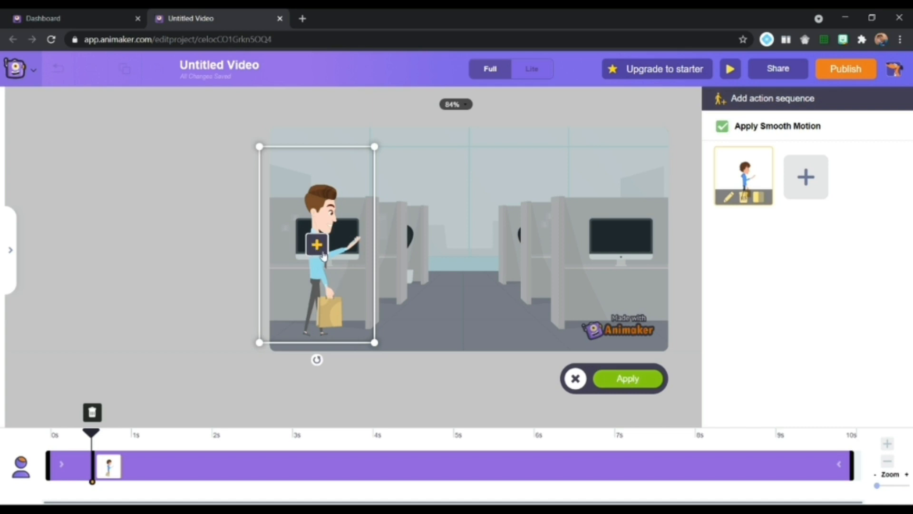
{"action": "left_click", "coordinate": [322, 254]}
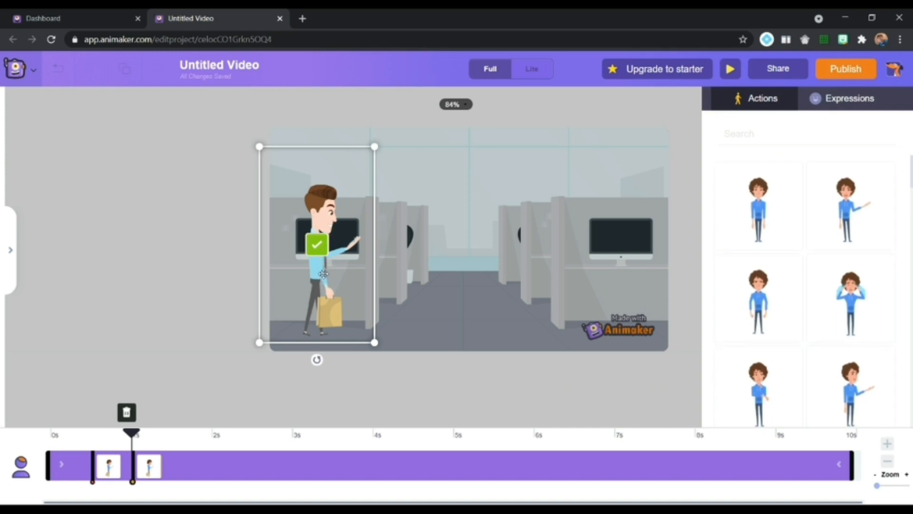
{"action": "left_click_drag", "start_coordinate": [320, 270], "coordinate": [461, 270]}
{"action": "left_click", "coordinate": [314, 259]}
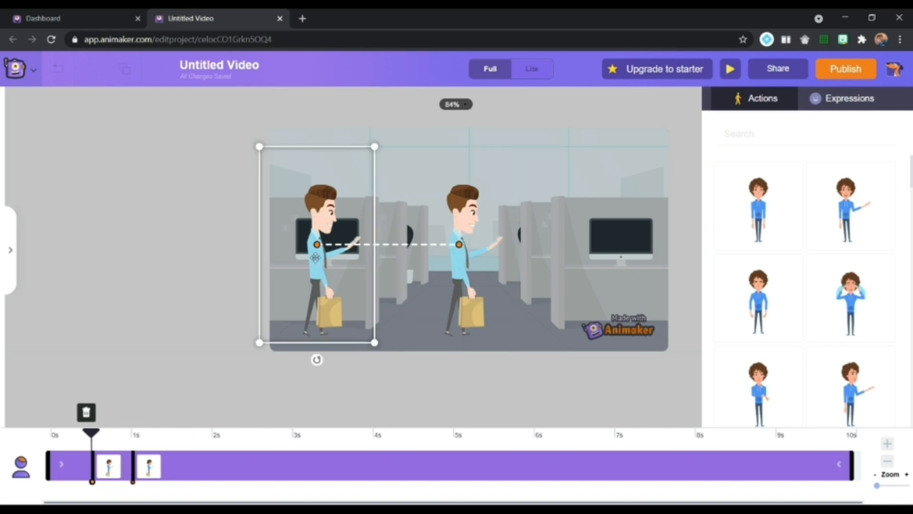
{"action": "left_click_drag", "start_coordinate": [302, 254], "coordinate": [205, 261]}
{"action": "left_click", "coordinate": [468, 259]}
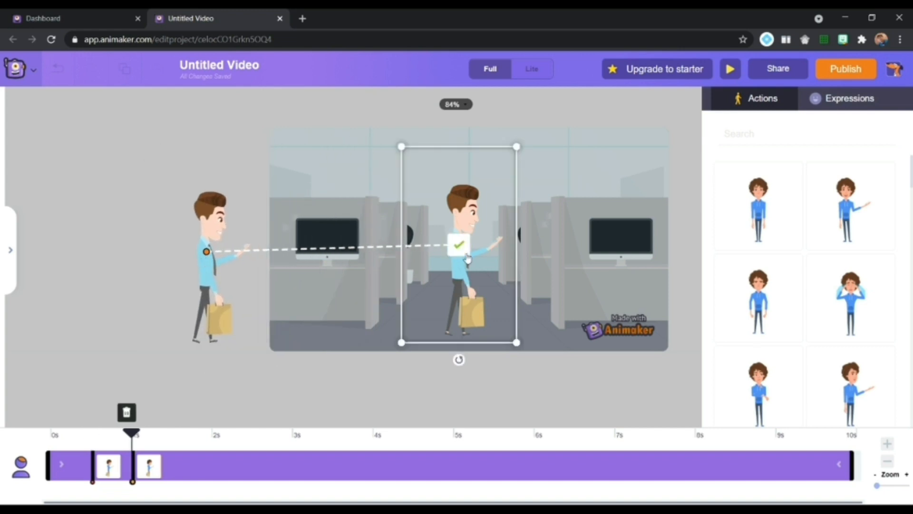
{"action": "left_click", "coordinate": [460, 245]}
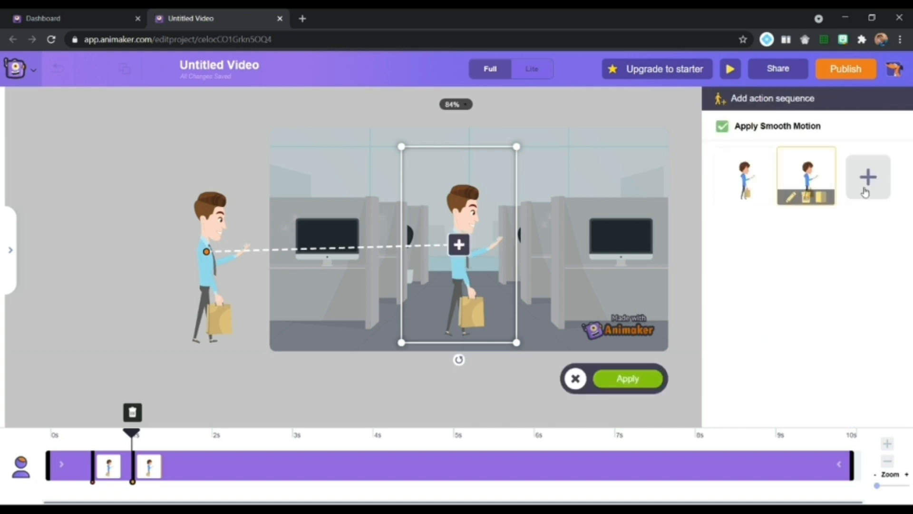
Step: Add a third action with the front-facing pose pointing sideways, and move the second action to about 4 s and the third to about 9 s
{"action": "left_click", "coordinate": [467, 252]}
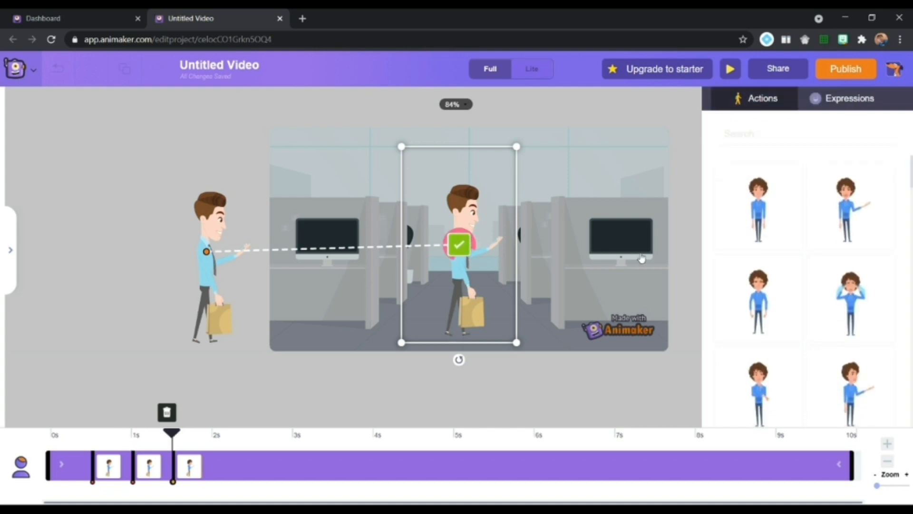
{"action": "left_click", "coordinate": [855, 219]}
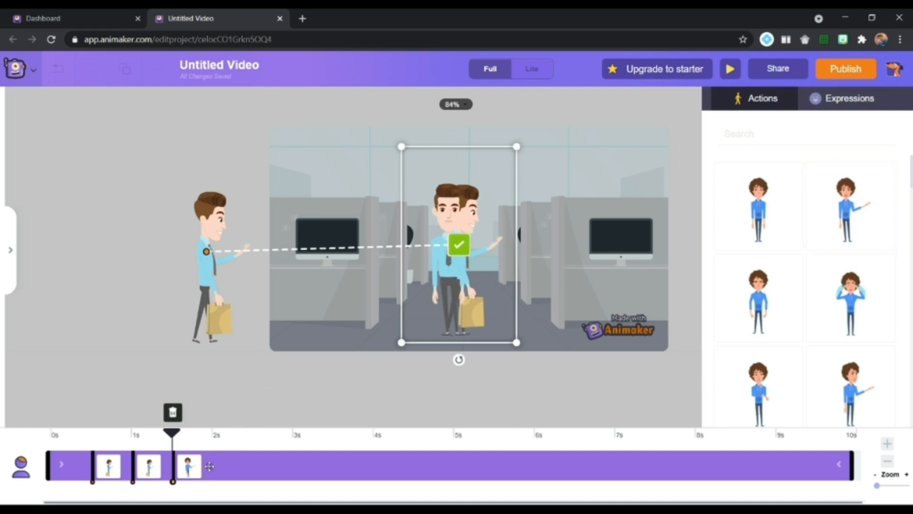
{"action": "left_click_drag", "start_coordinate": [188, 476], "coordinate": [469, 485]}
{"action": "left_click_drag", "start_coordinate": [157, 470], "coordinate": [392, 481]}
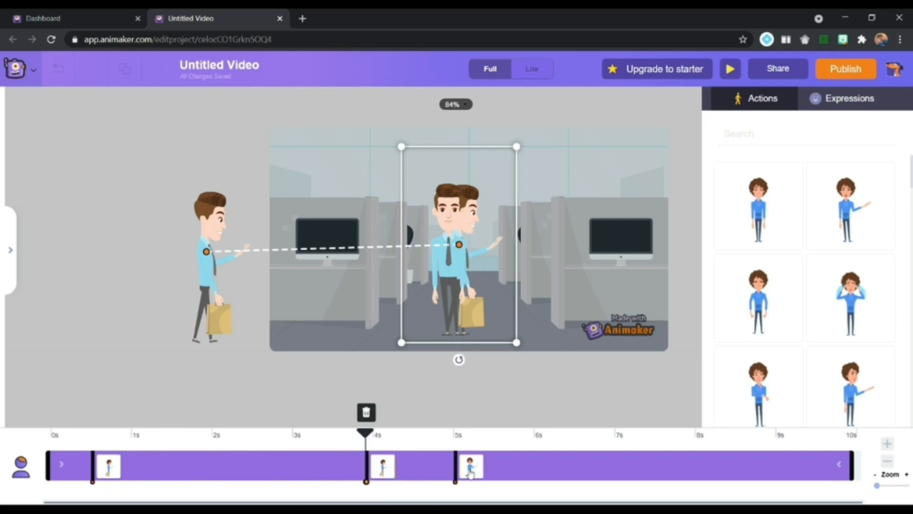
{"action": "left_click_drag", "start_coordinate": [474, 476], "coordinate": [809, 476]}
{"action": "mouse_move", "coordinate": [399, 471]}
{"action": "left_mouse_down"}
{"action": "mouse_move", "coordinate": [418, 471]}
{"action": "mouse_move", "coordinate": [407, 471]}
{"action": "left_mouse_up"}
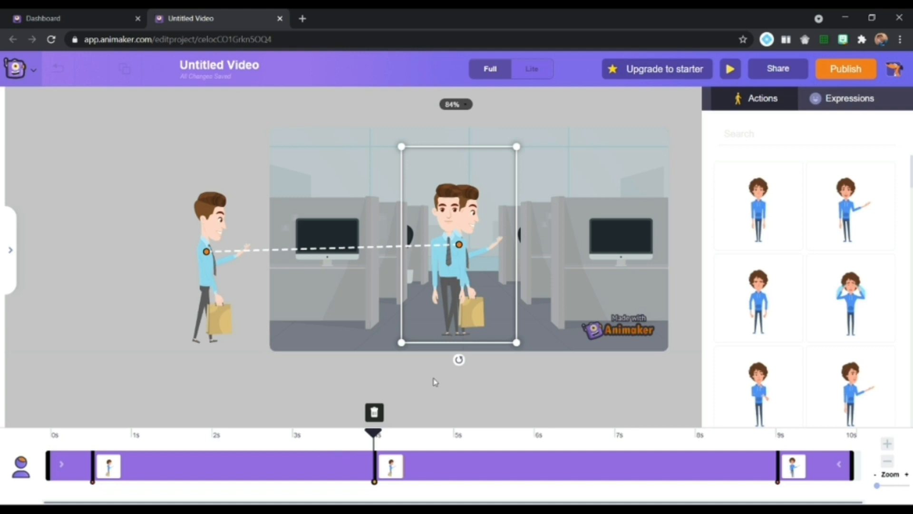
Step: Confirm the third action, apply the action sequence, and play the current scene from the beginning
{"action": "left_click", "coordinate": [792, 471]}
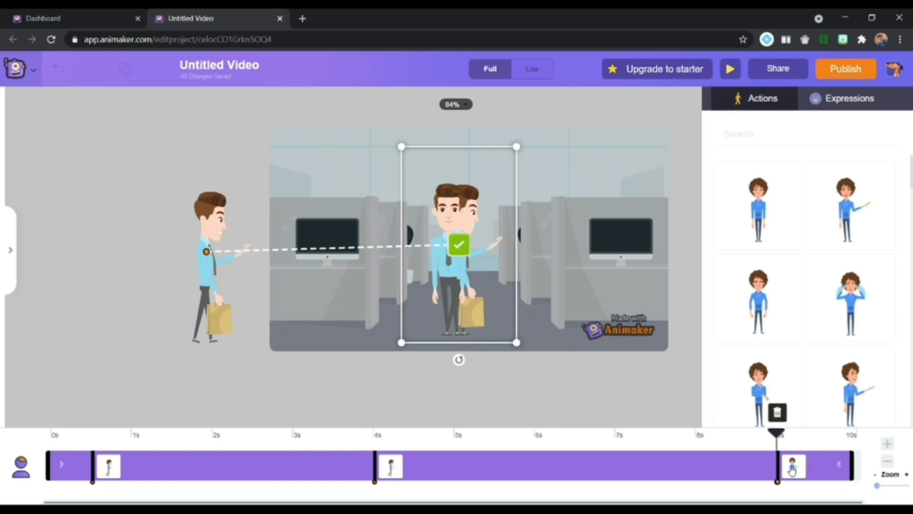
{"action": "left_click", "coordinate": [464, 256]}
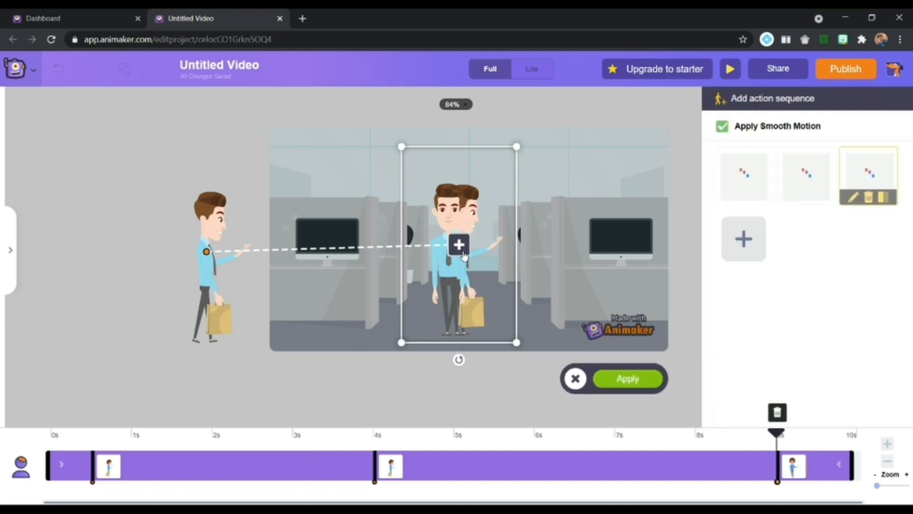
{"action": "left_click", "coordinate": [631, 385]}
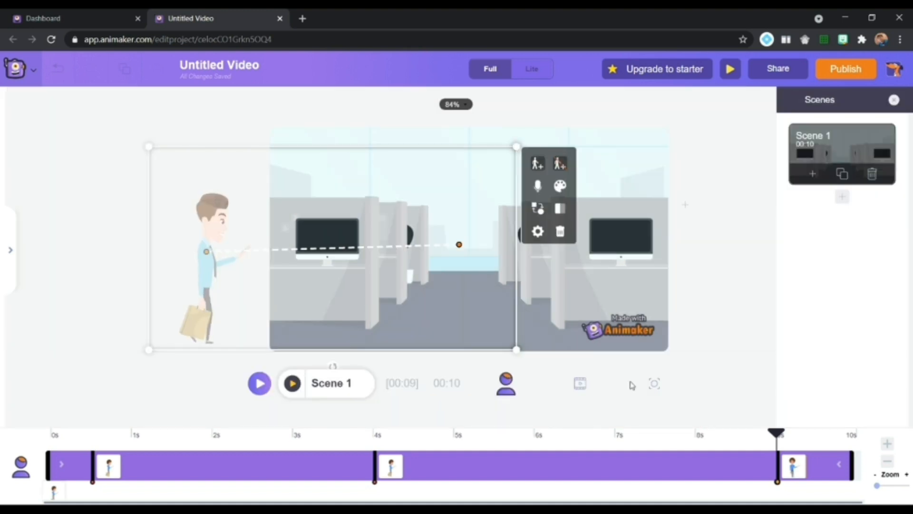
{"action": "left_click", "coordinate": [293, 387]}
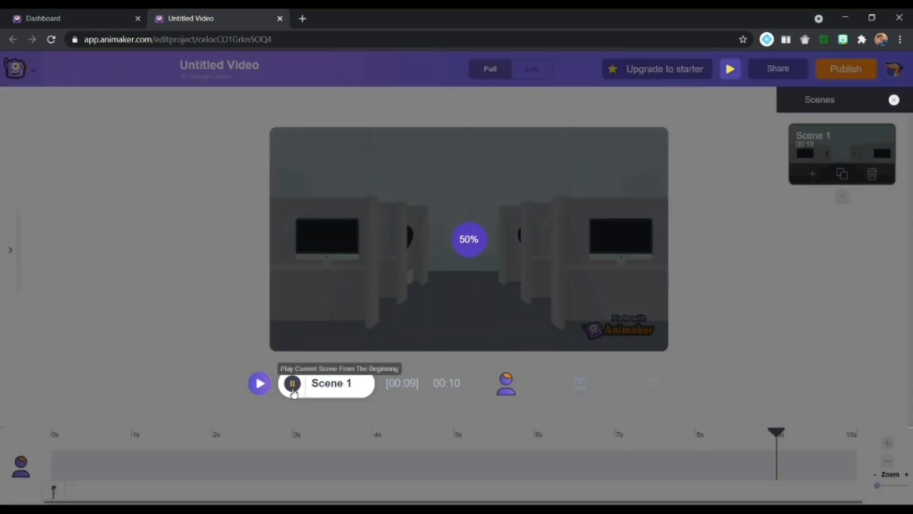